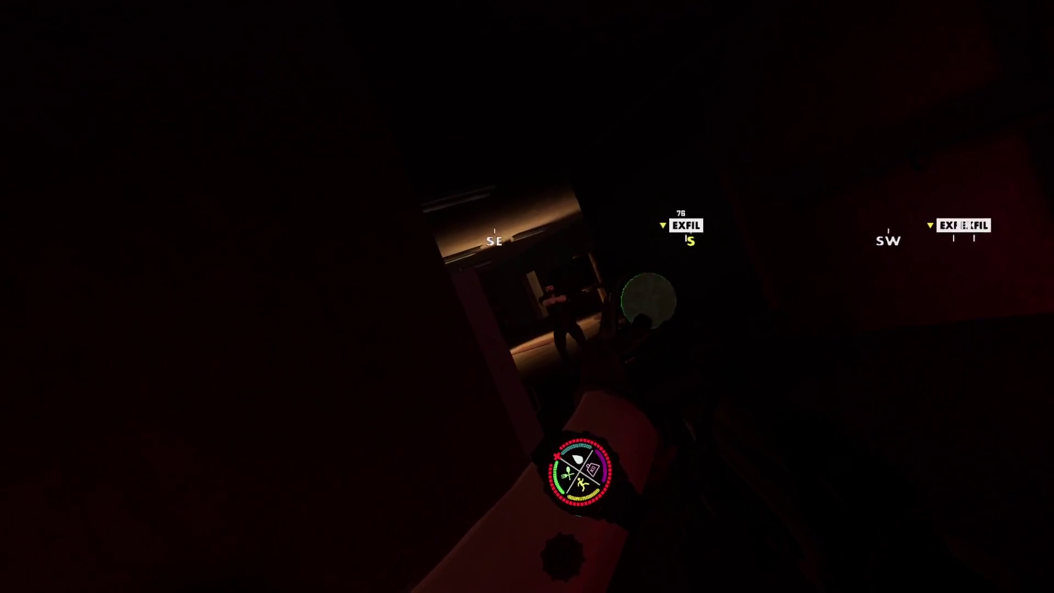
key(w)
key(w)
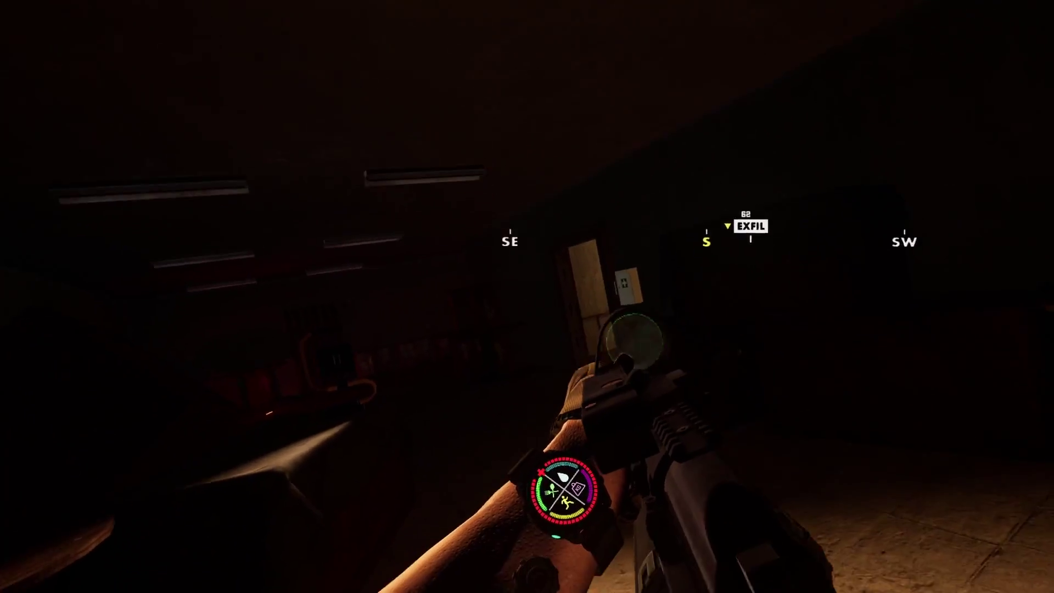
key(d)
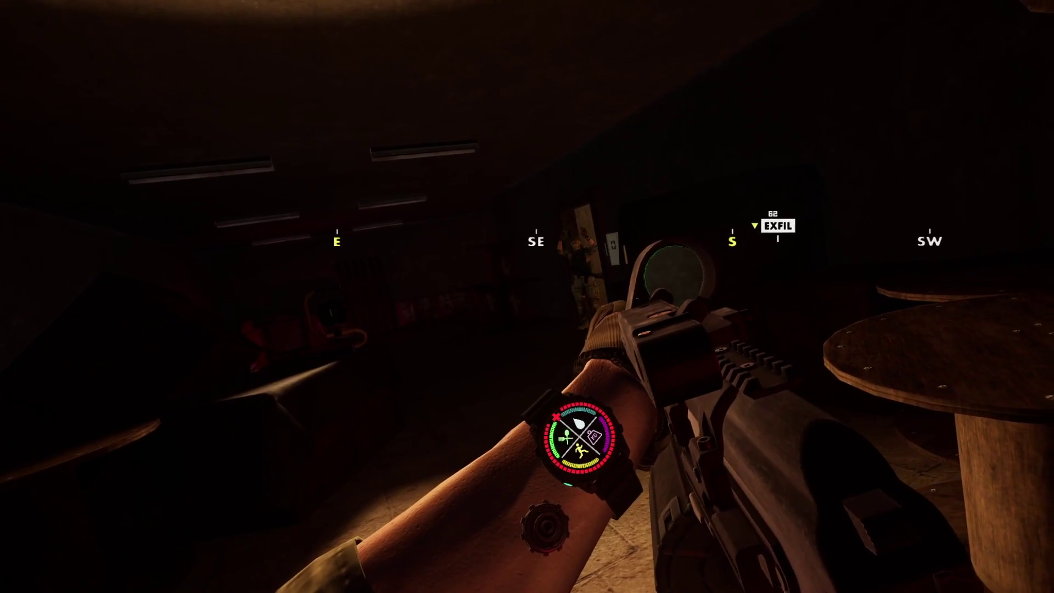
key(a)
key(w)
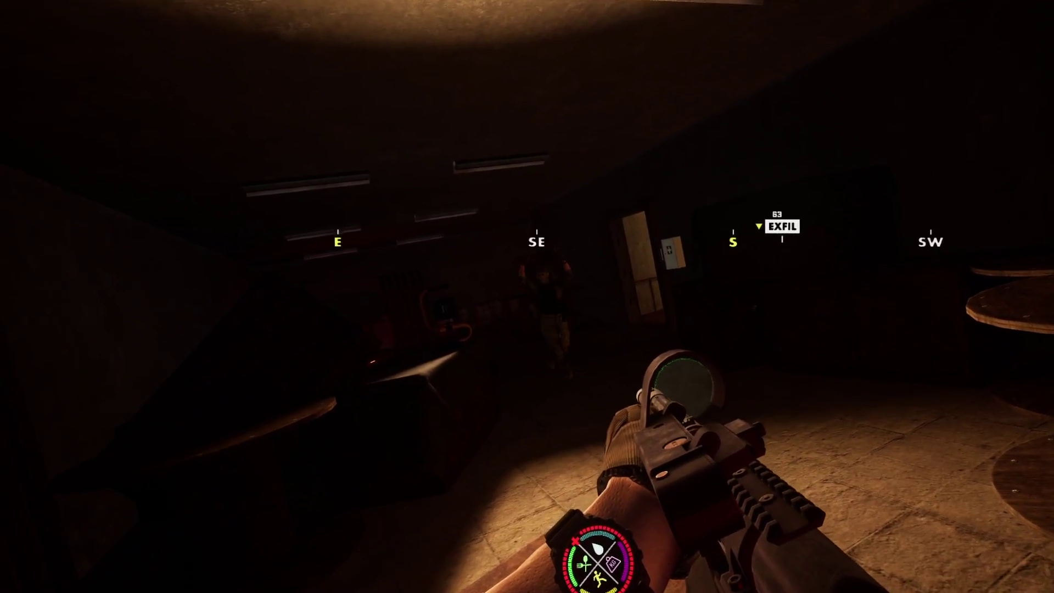
key(w)
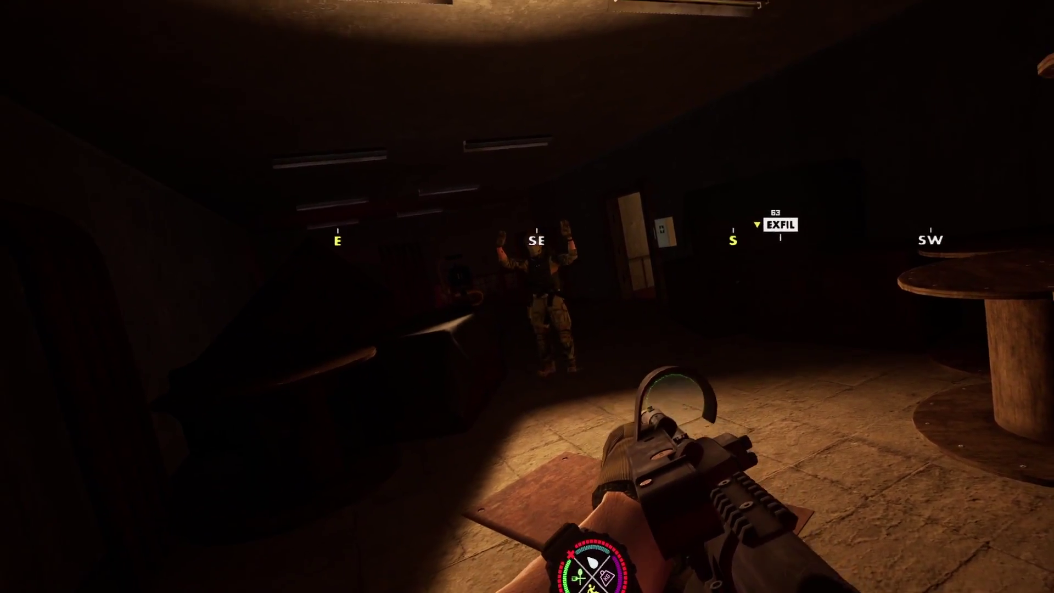
key(w)
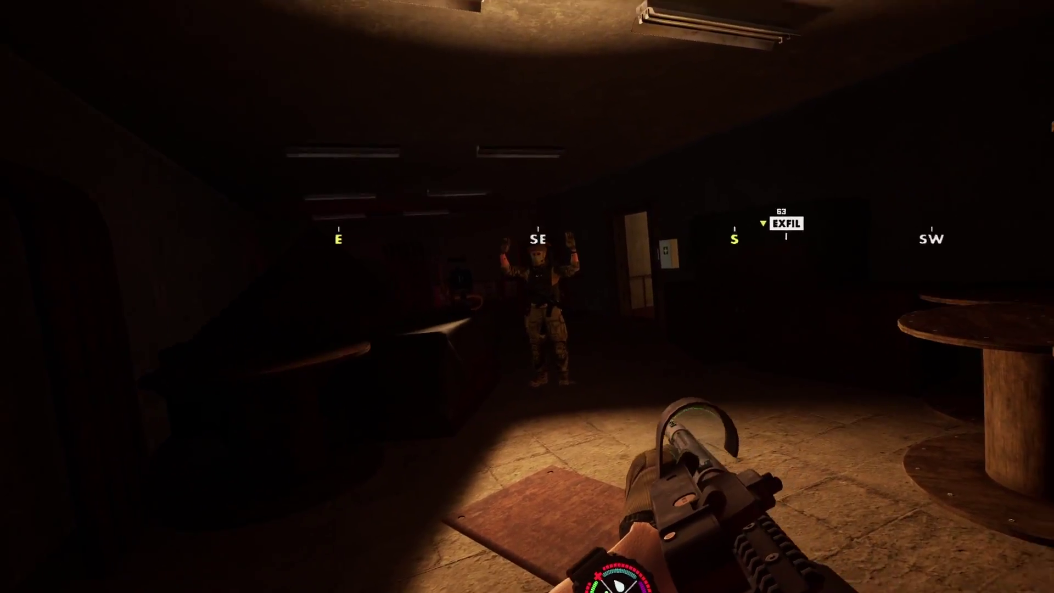
key(w)
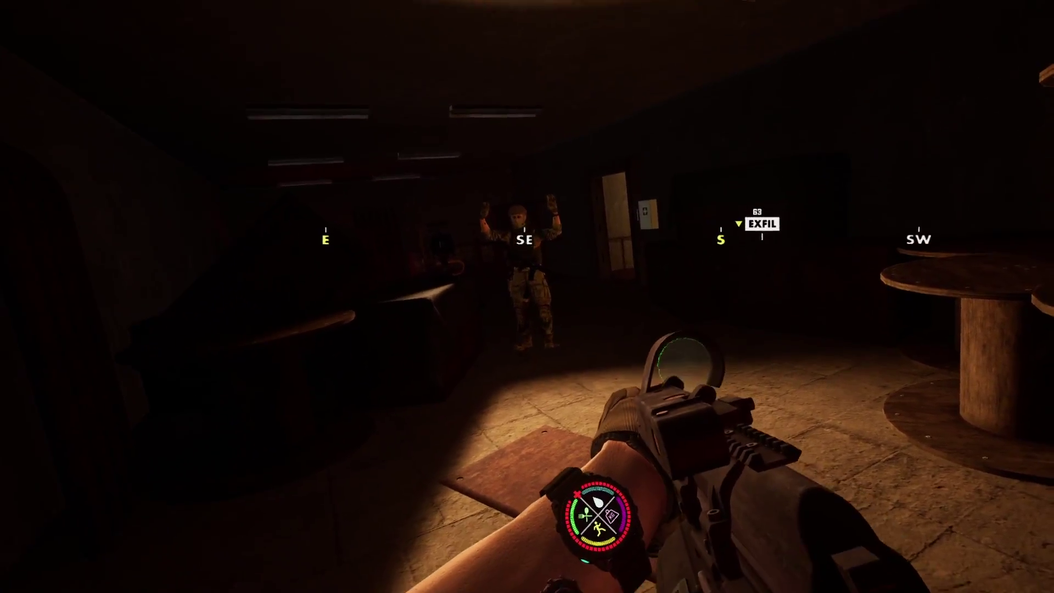
key(w)
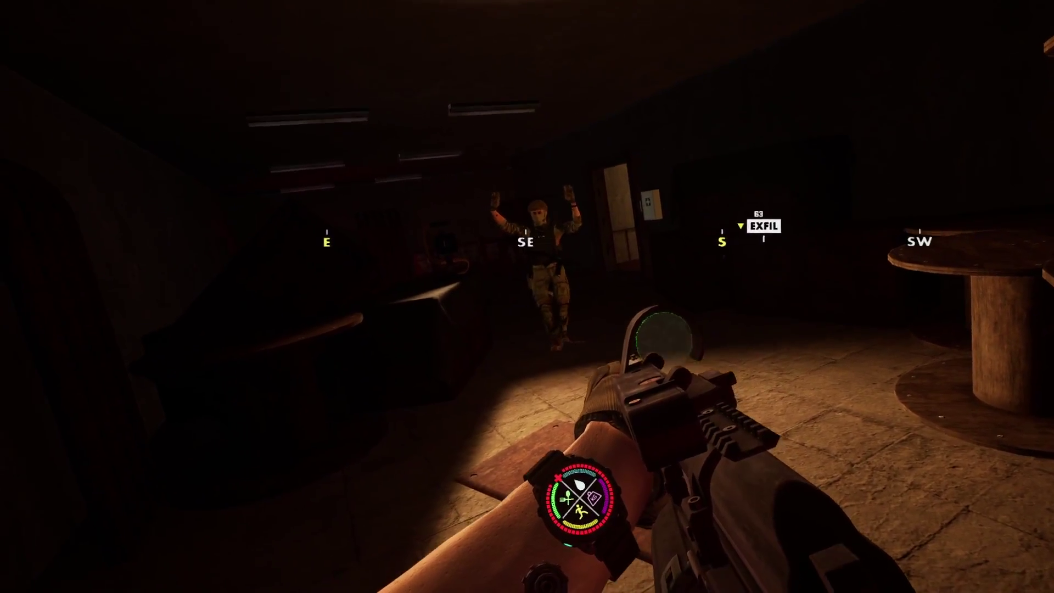
key(w)
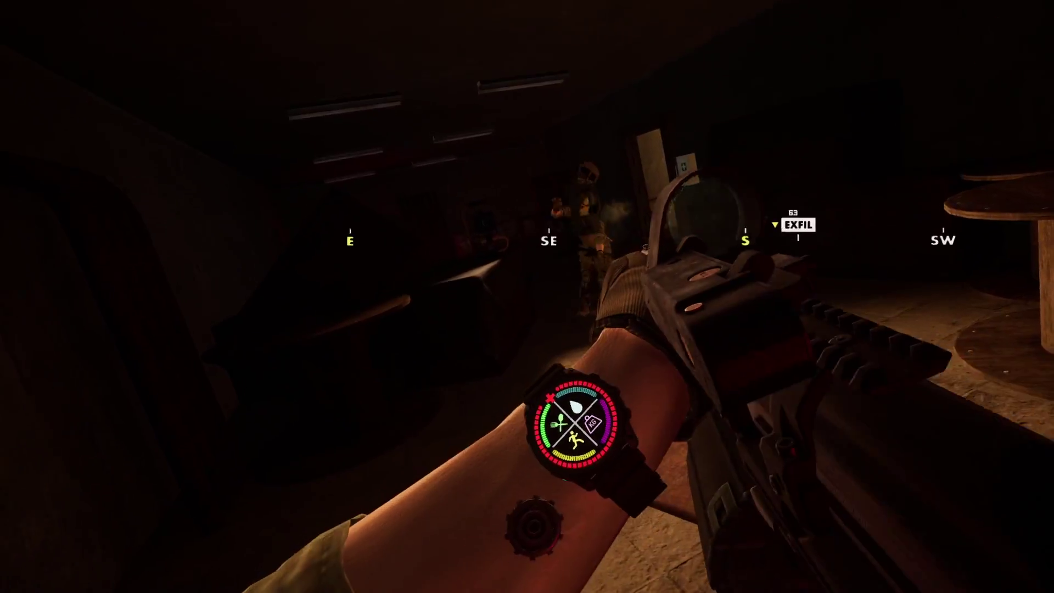
key(w)
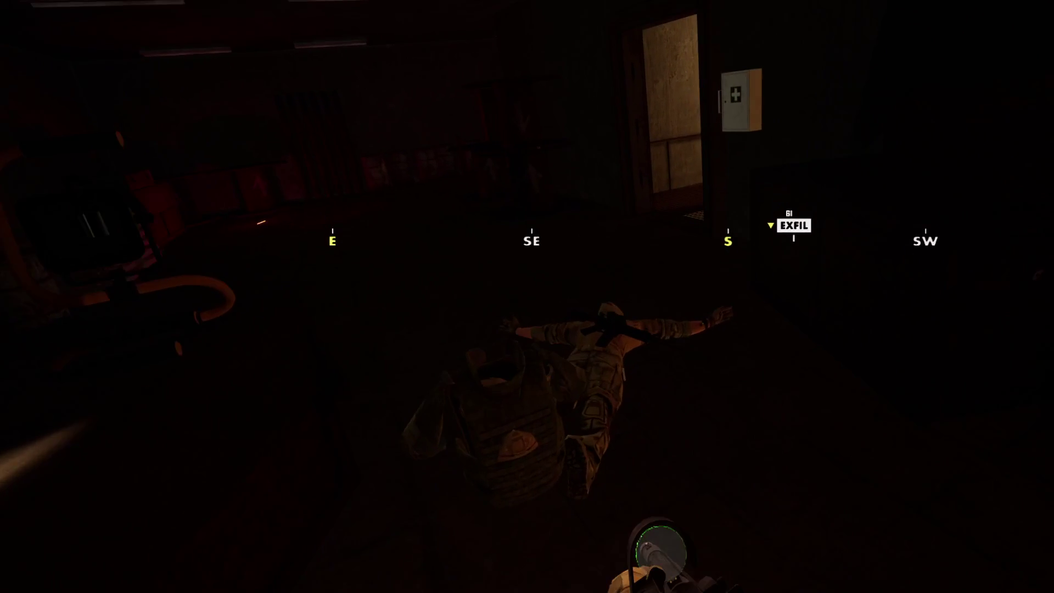
key(w)
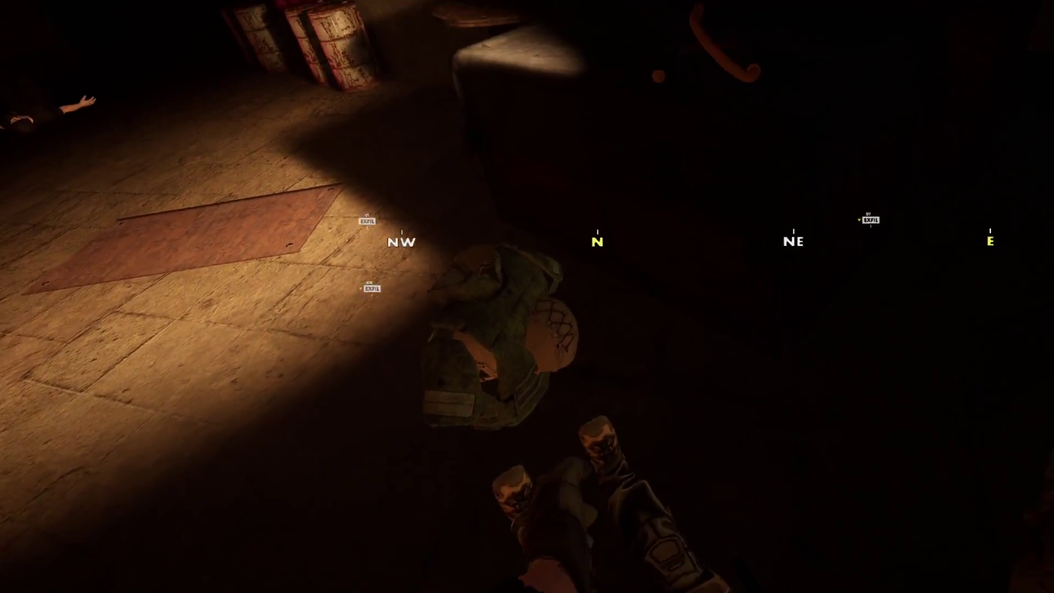
key(e)
key(e)
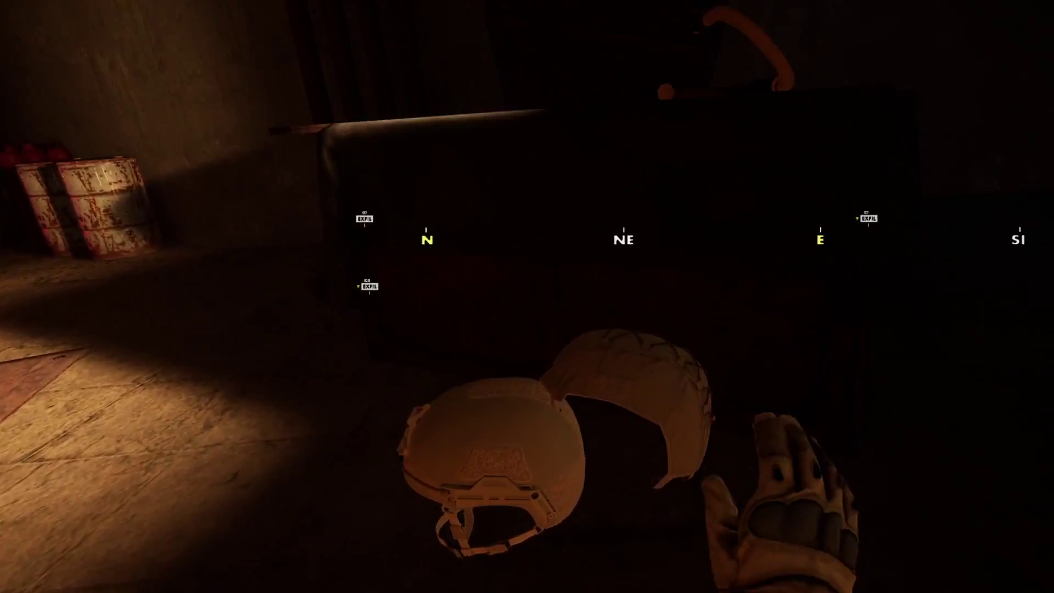
key(e)
key(e)
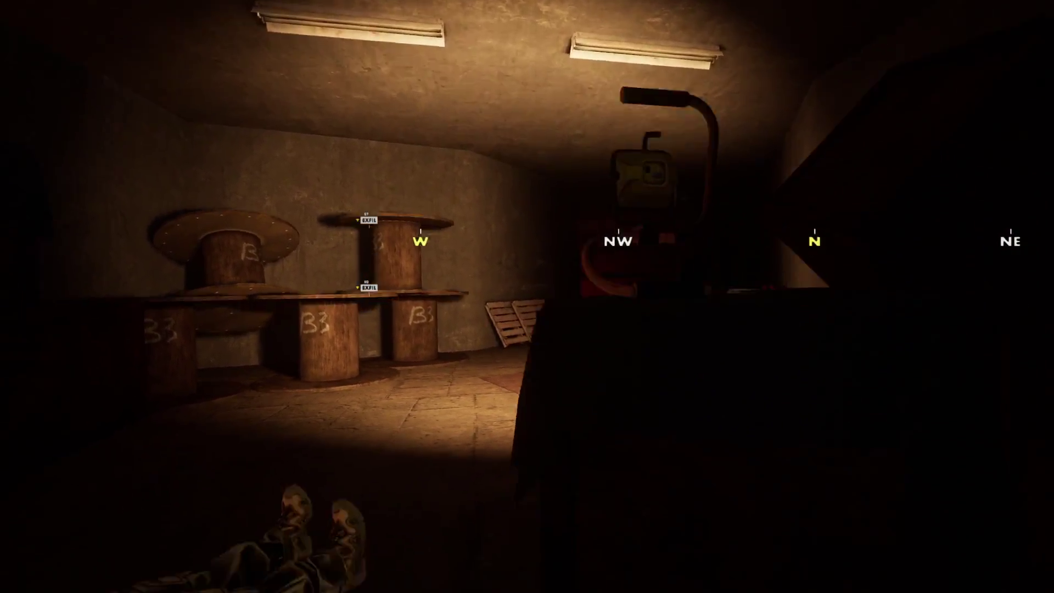
key(w)
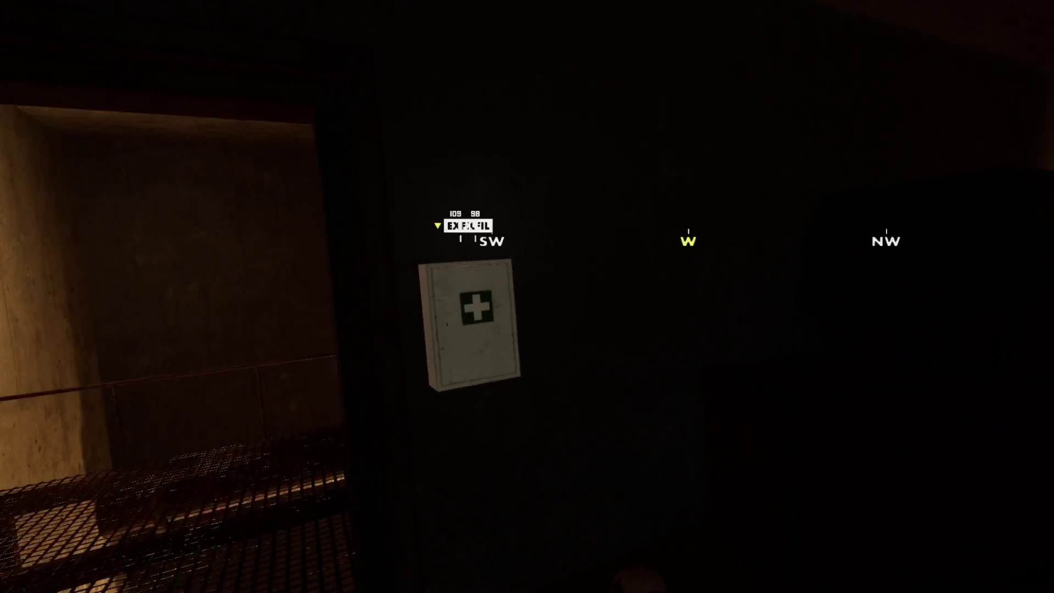
key(w)
key(e)
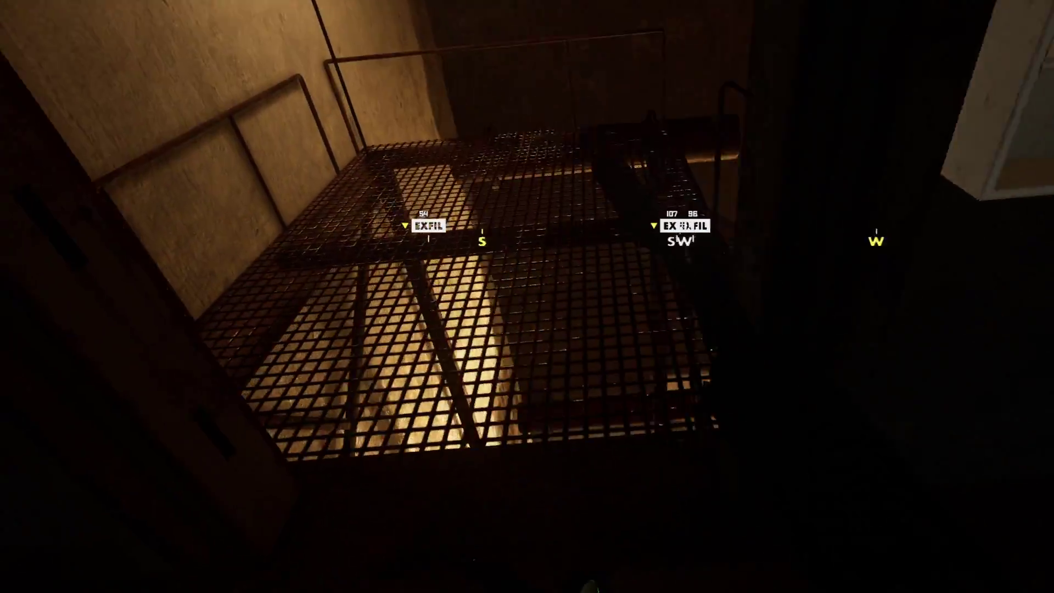
key(w)
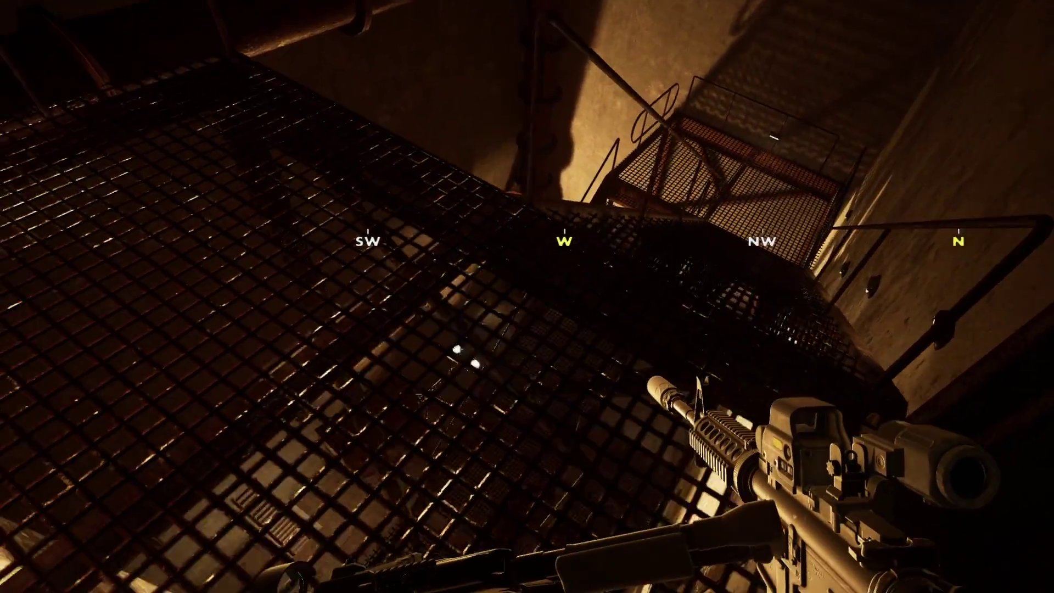
key(4)
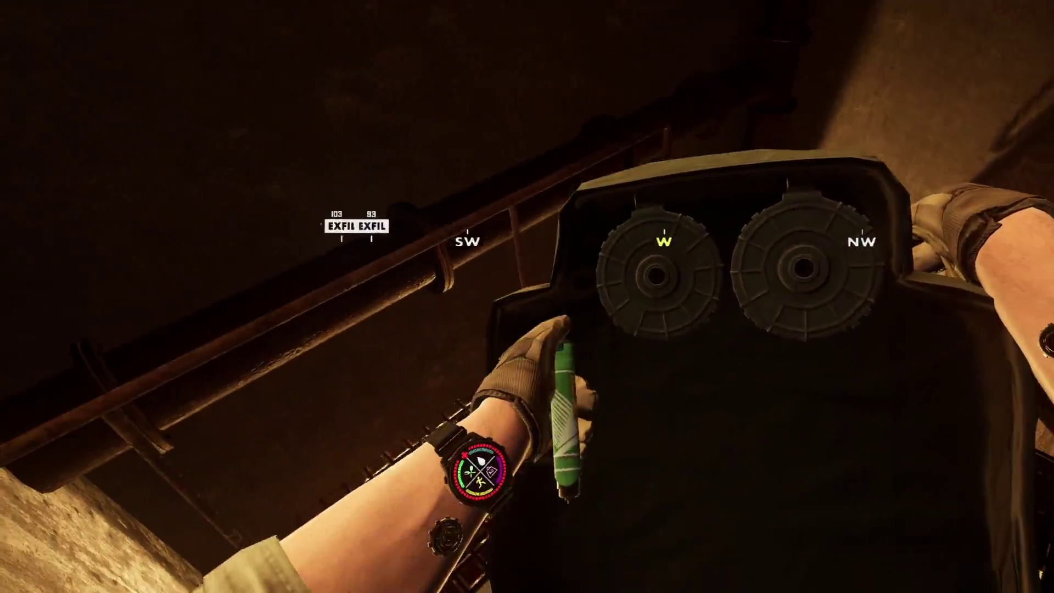
key(1)
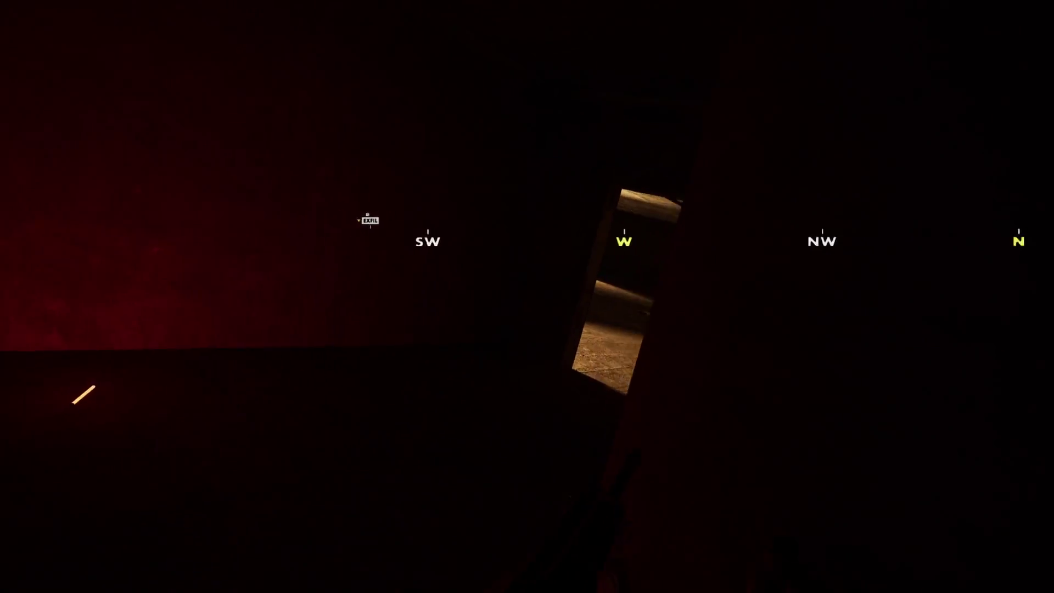
key(w)
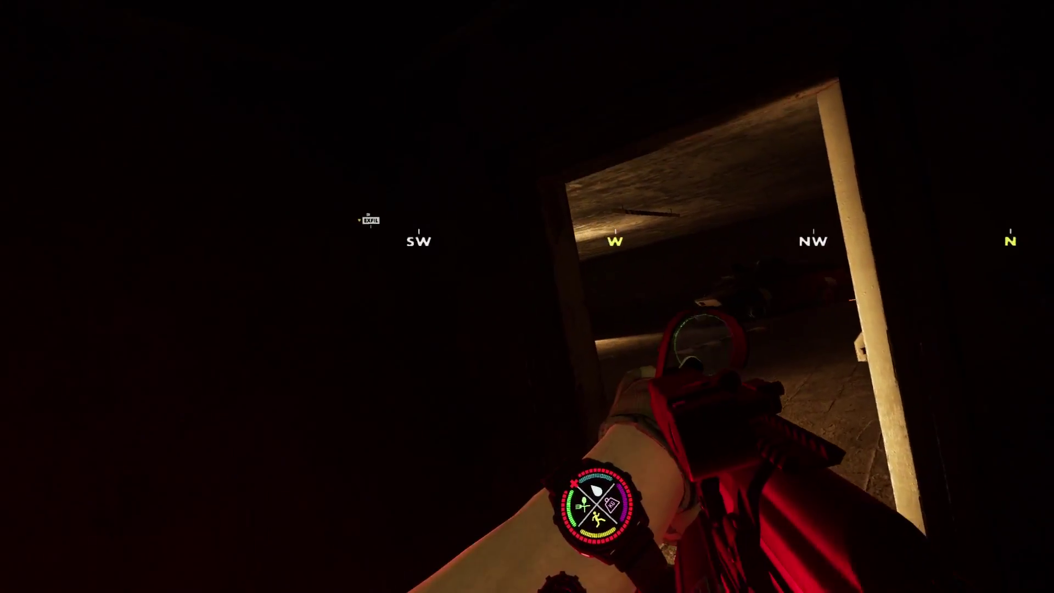
key(w)
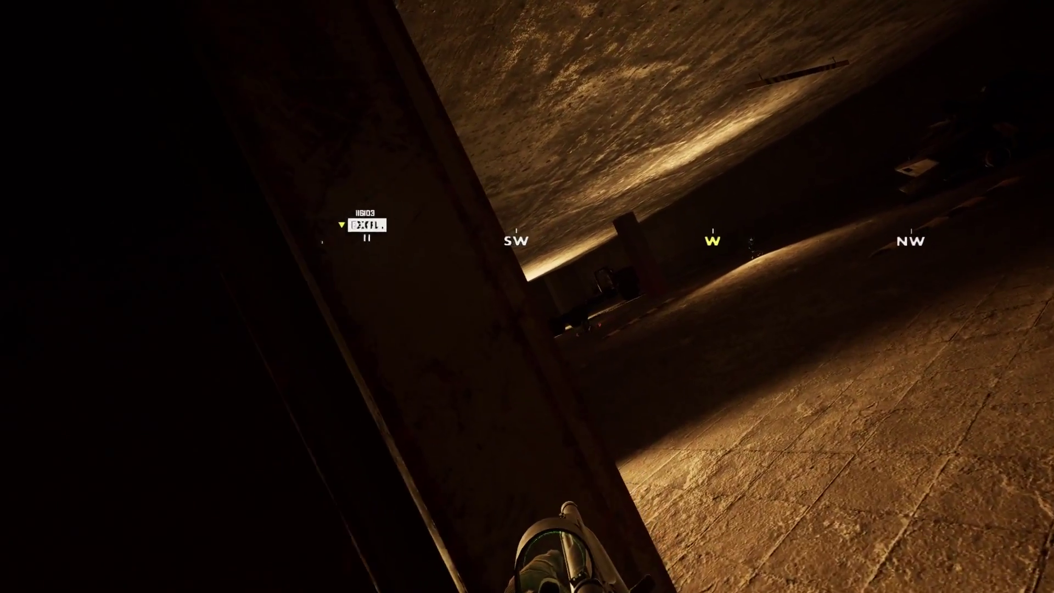
key(w)
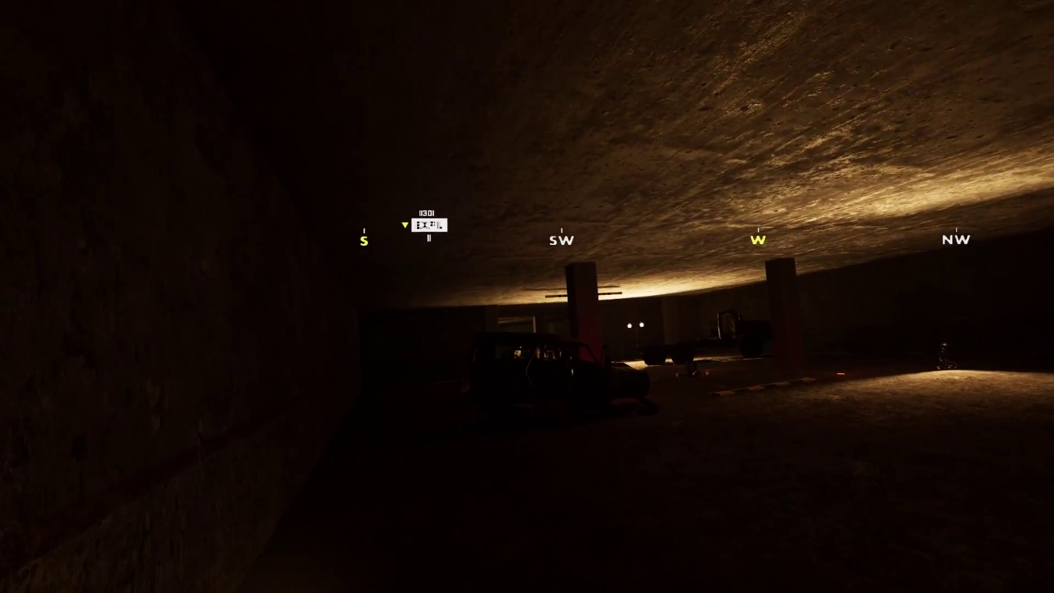
key(w)
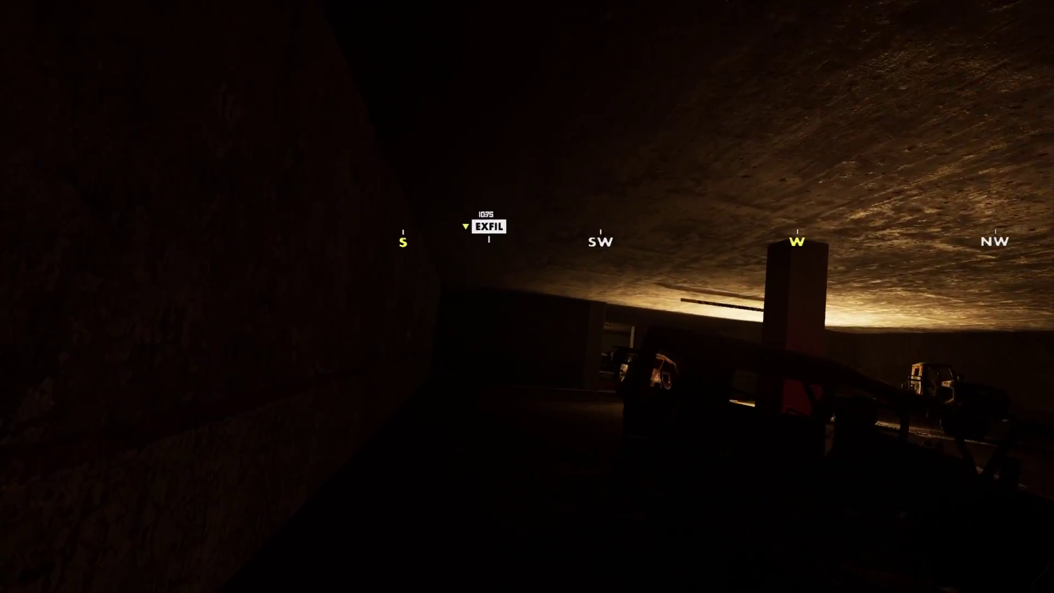
key(w)
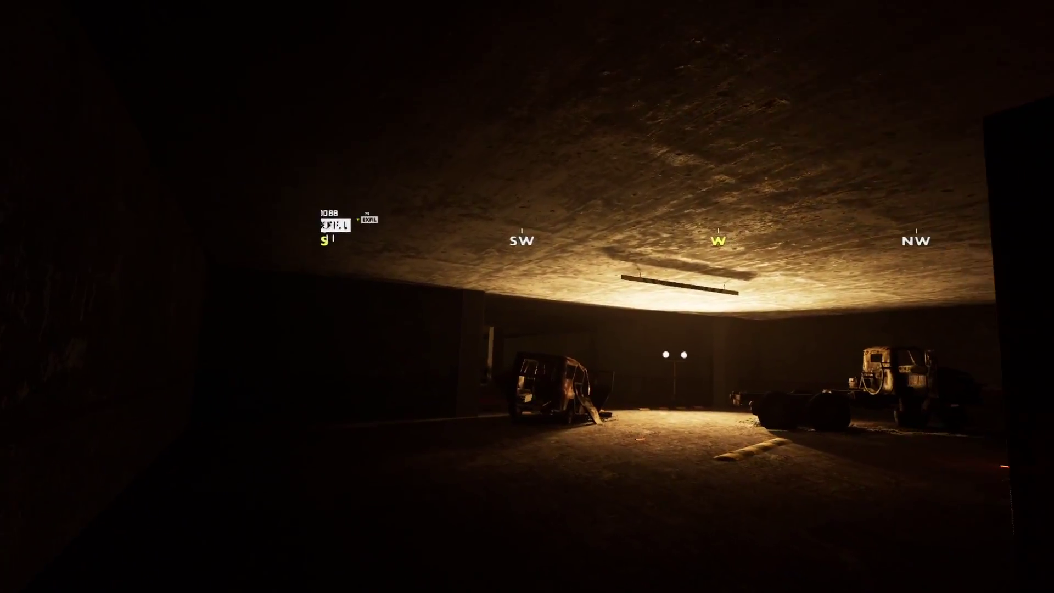
key(w)
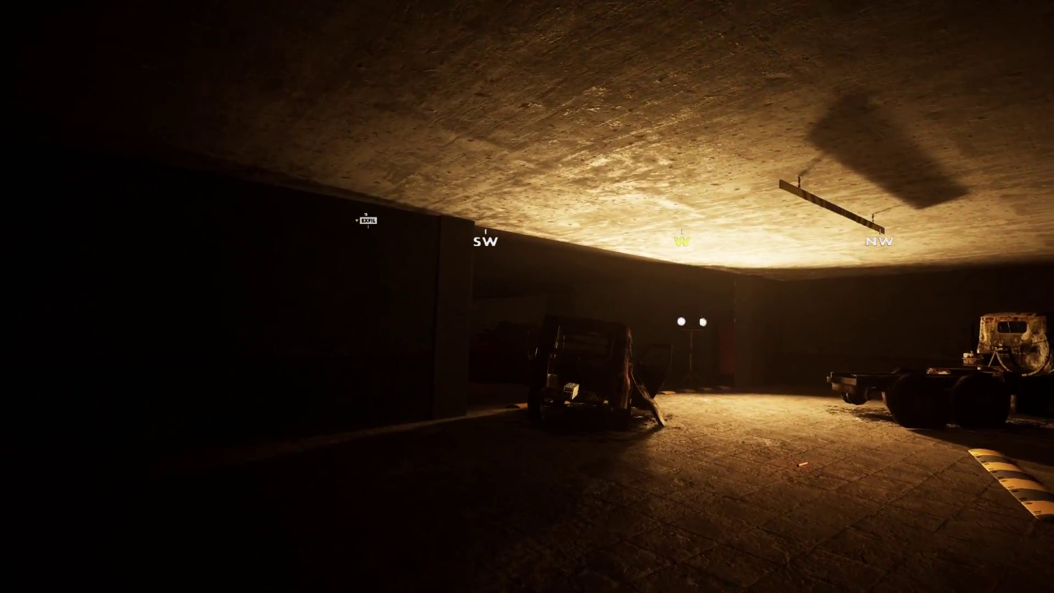
key(w)
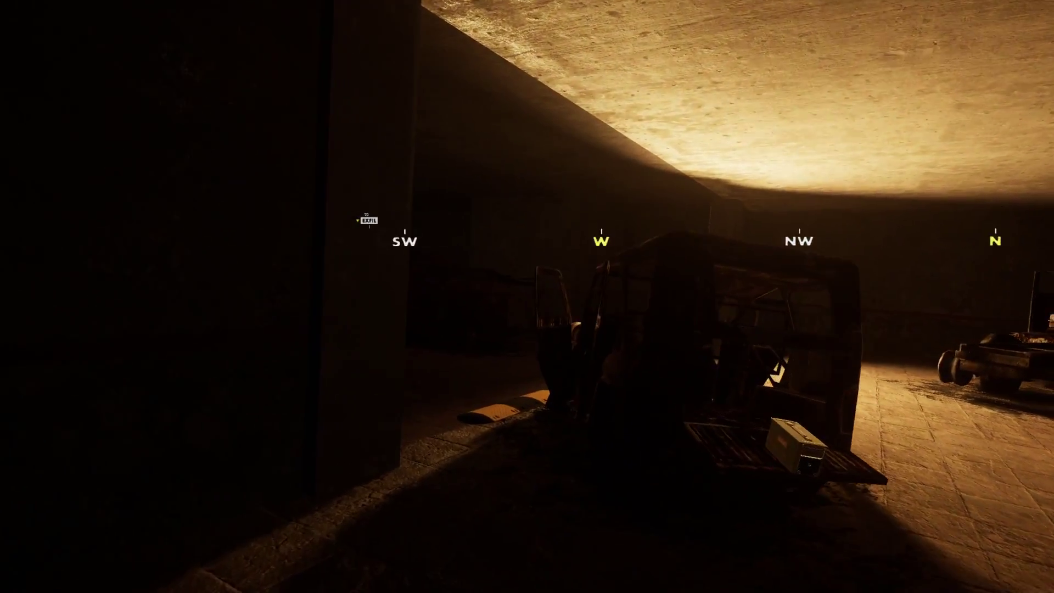
key(1)
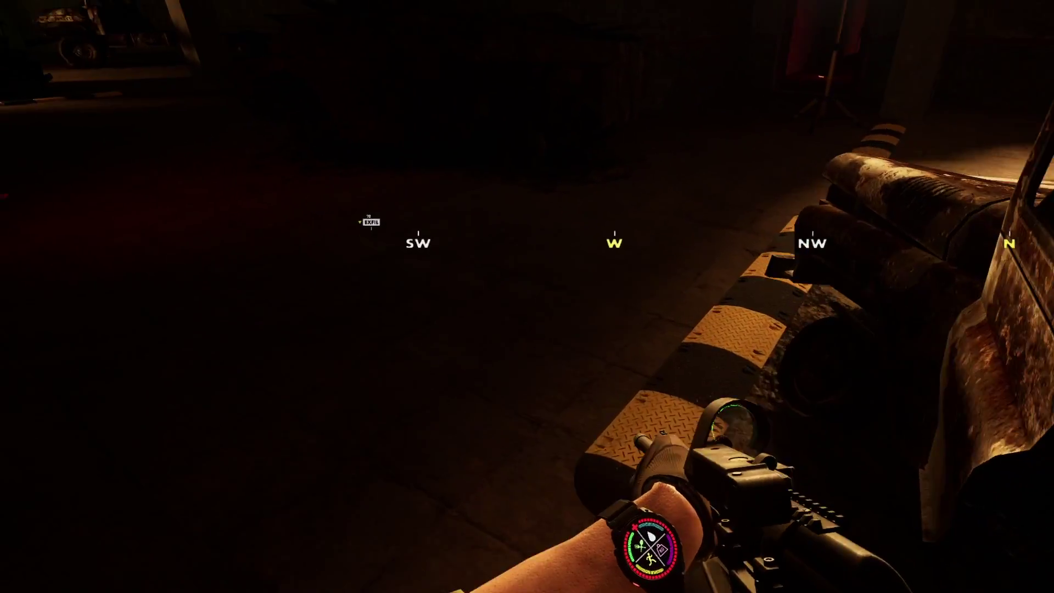
key(w)
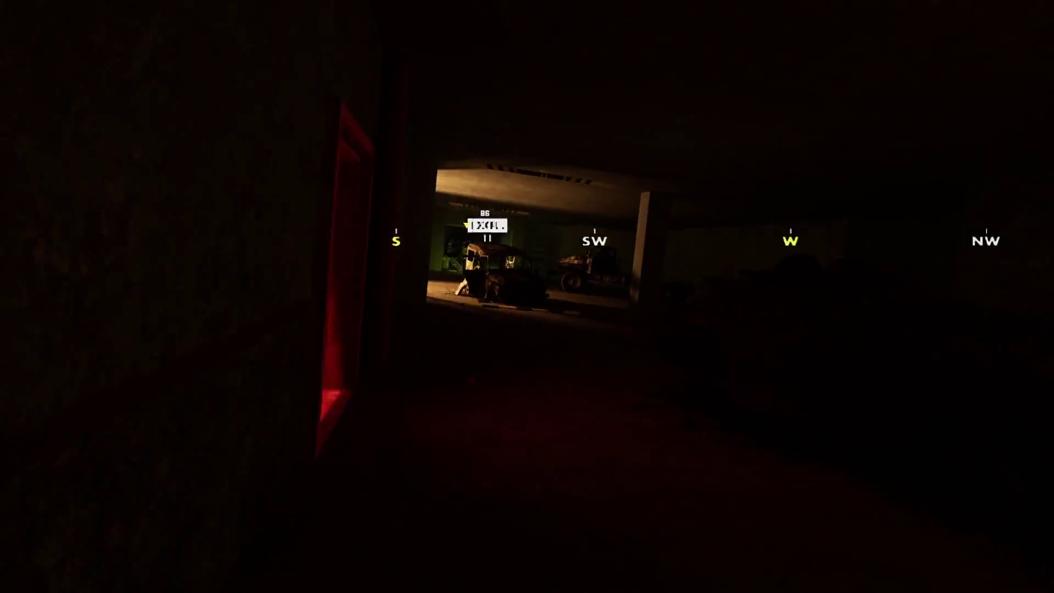
key(w)
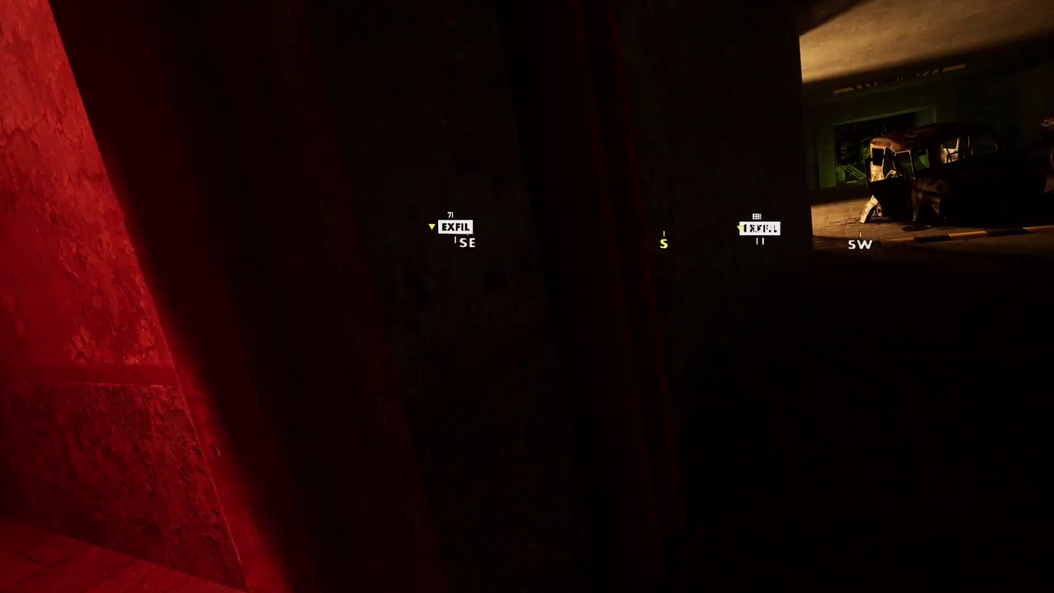
key(w)
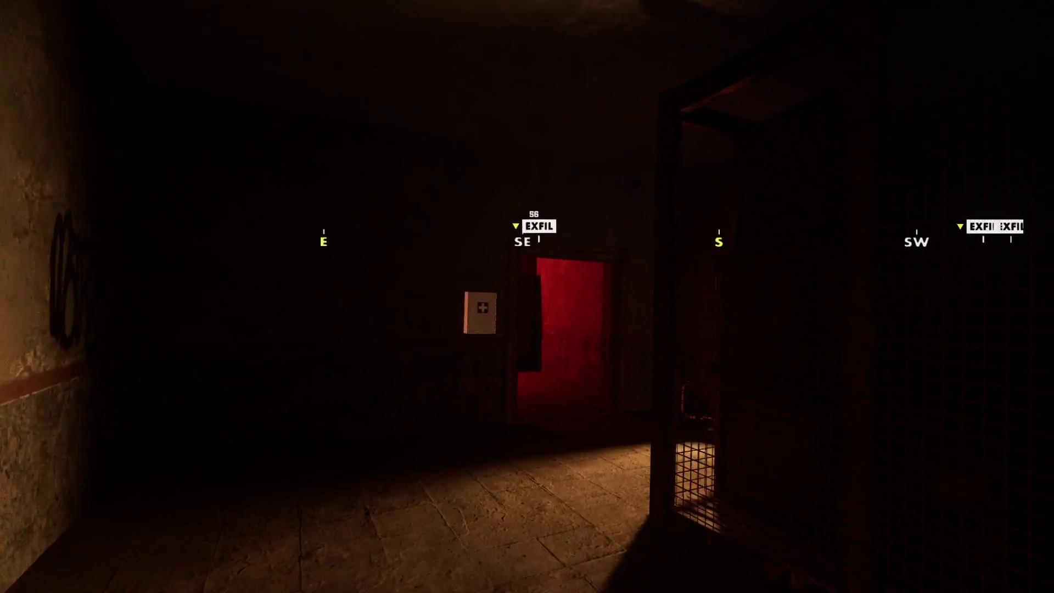
key(w)
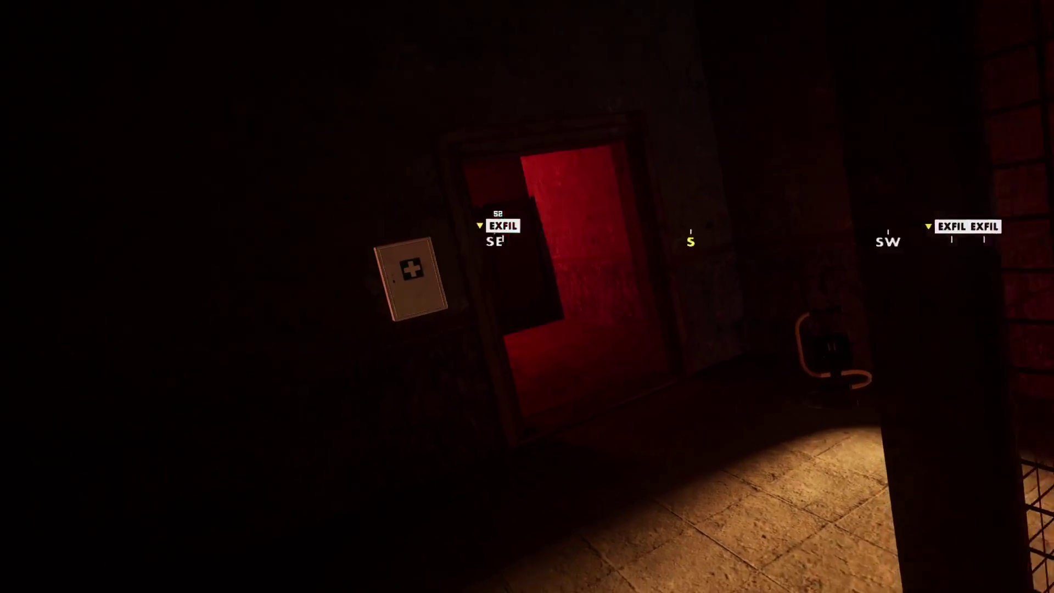
key(Tab)
key(w)
key(w)
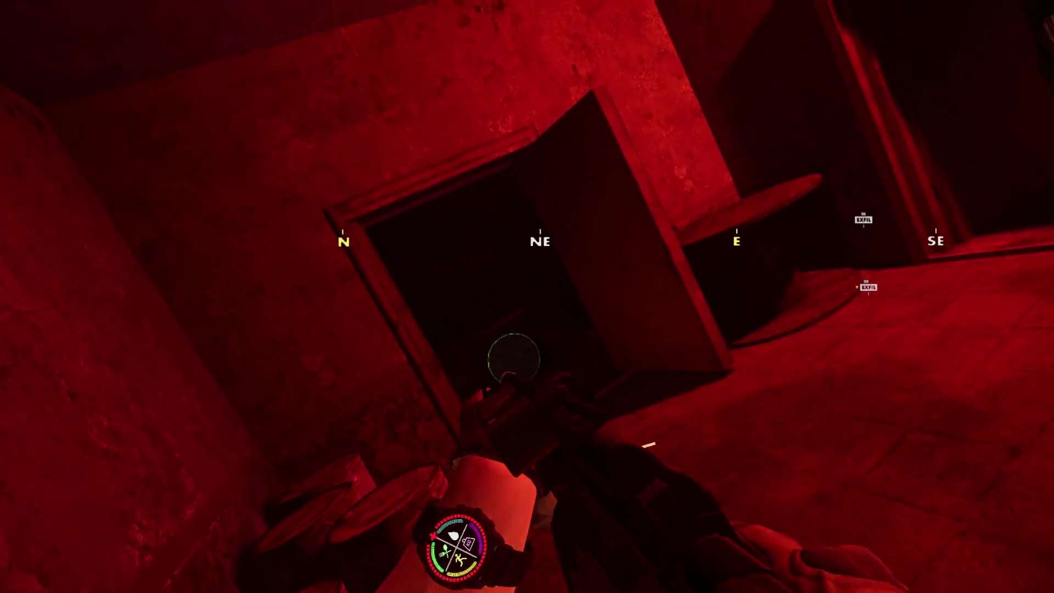
key(w)
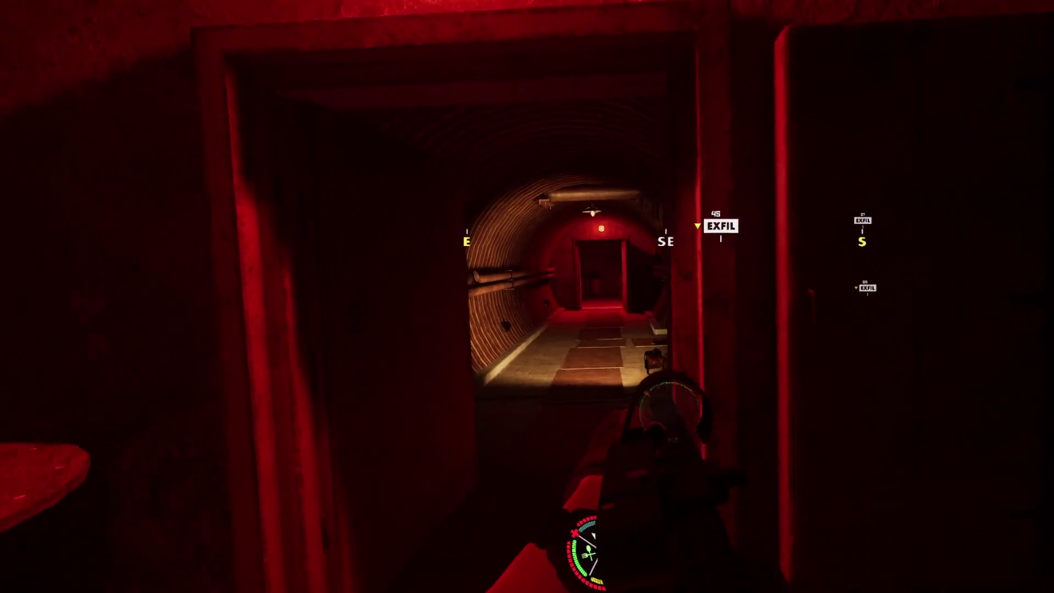
key(w)
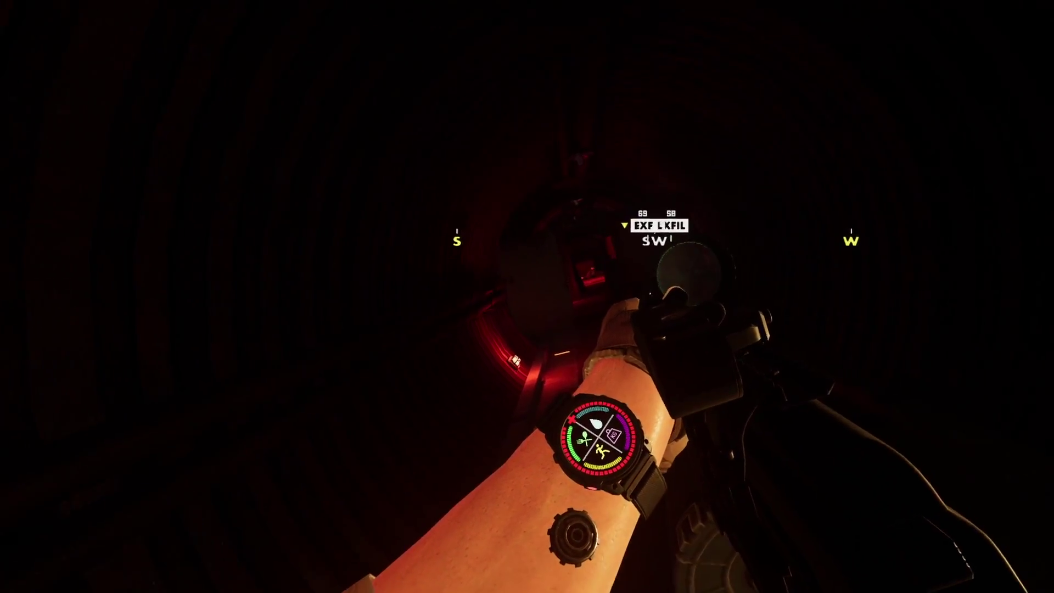
key(w)
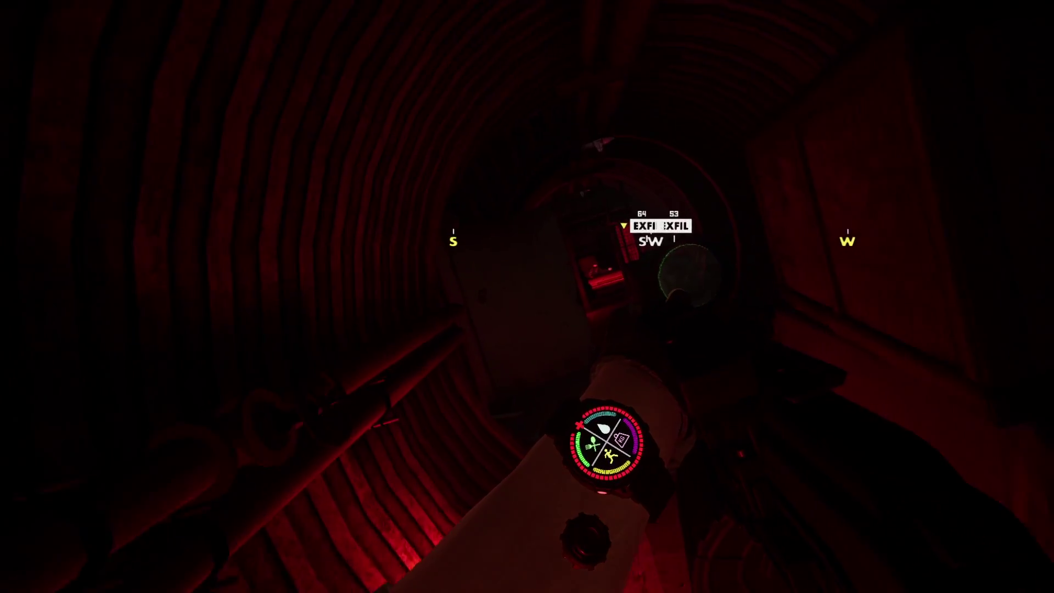
key(w)
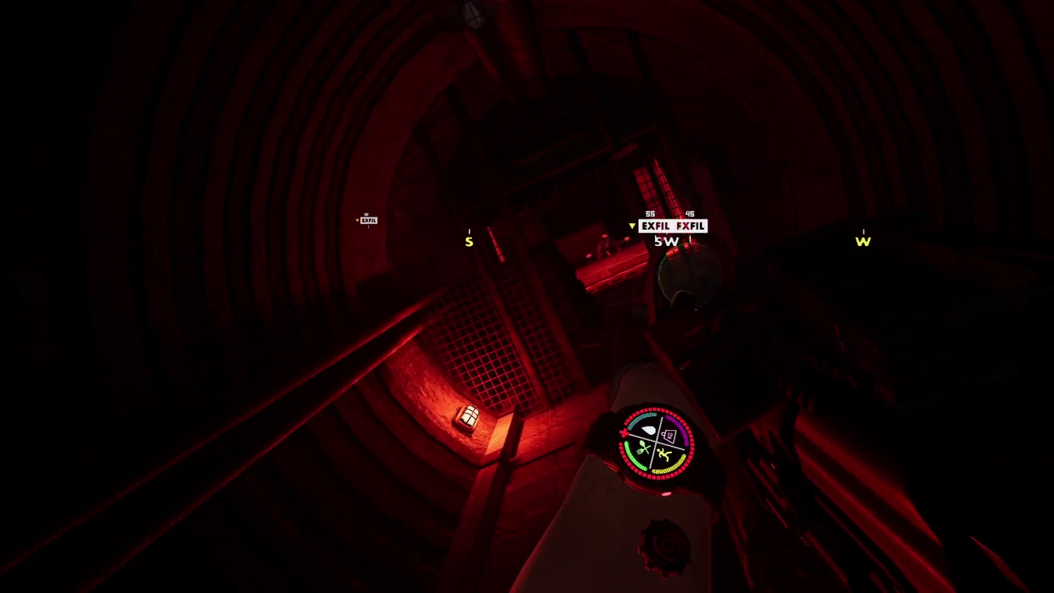
key(w)
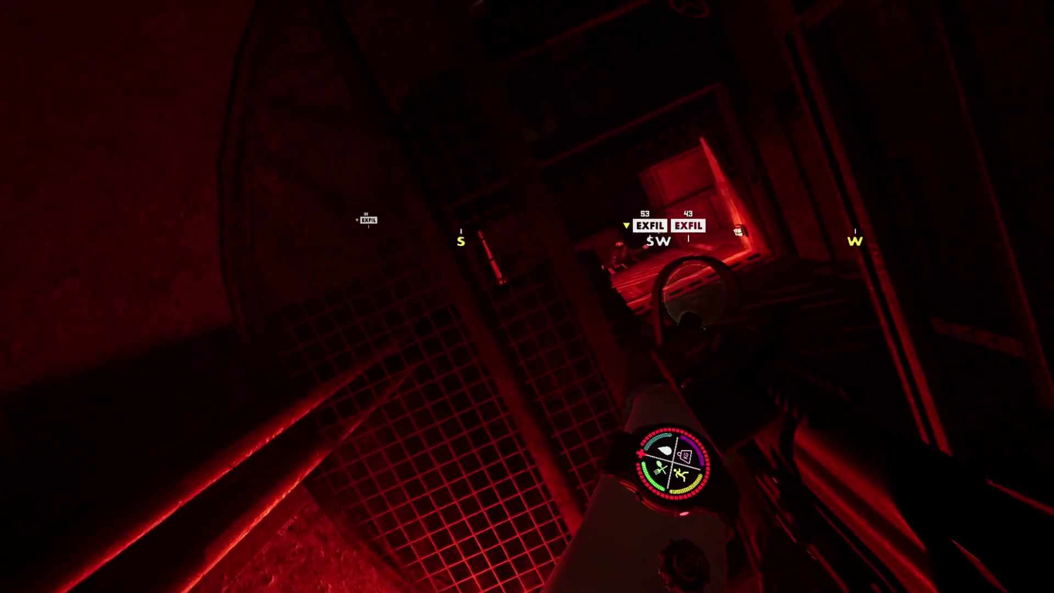
key(w)
key(w)
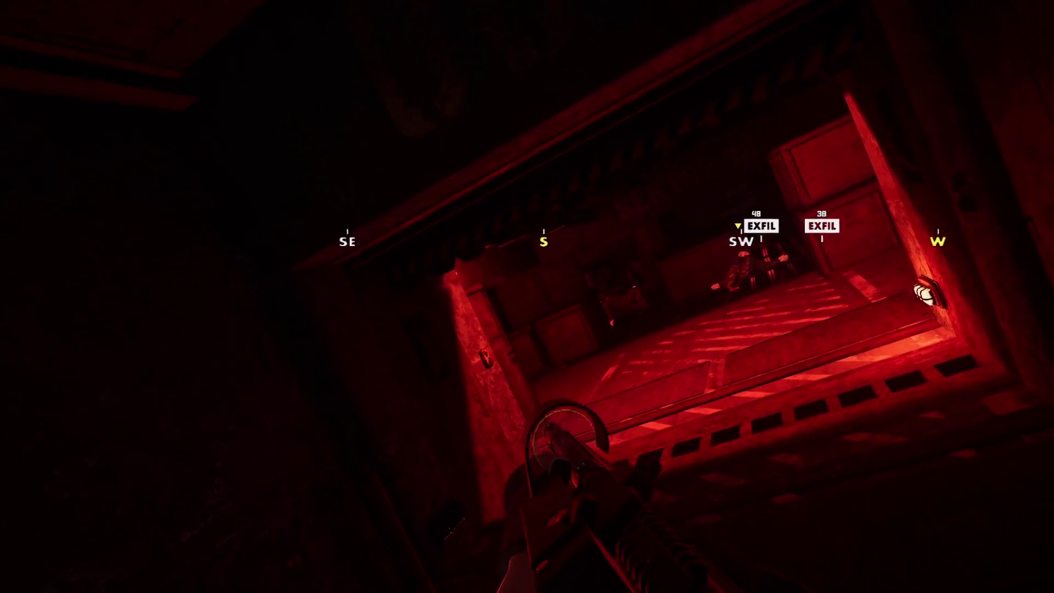
key(w)
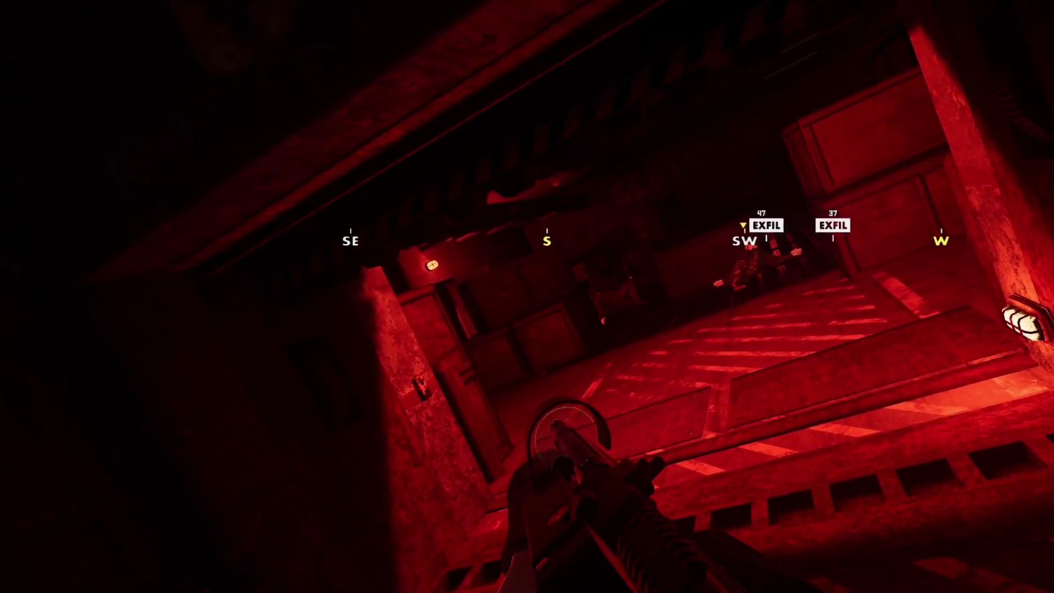
key(w)
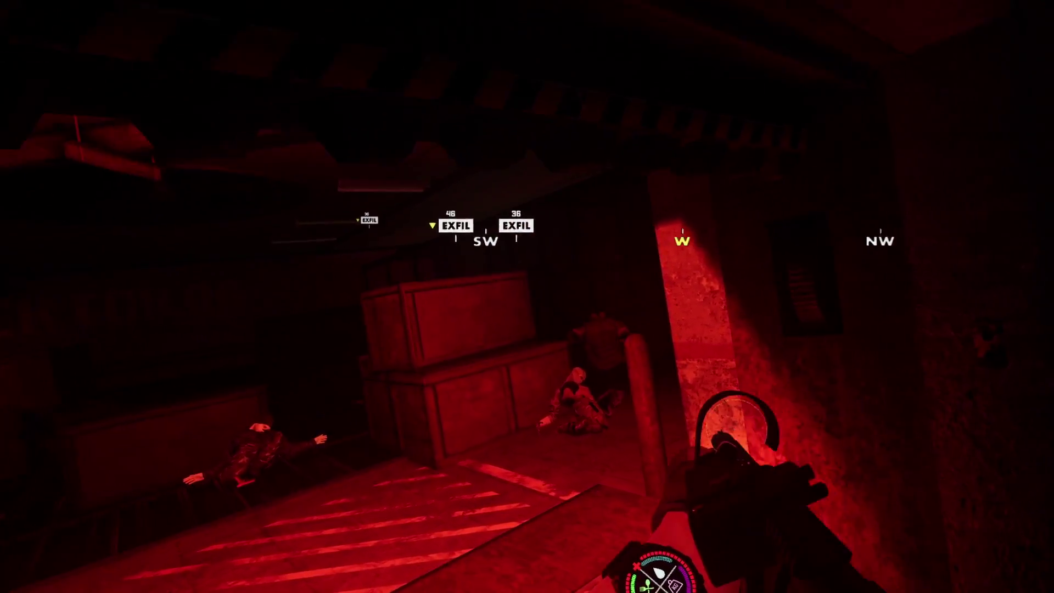
key(w)
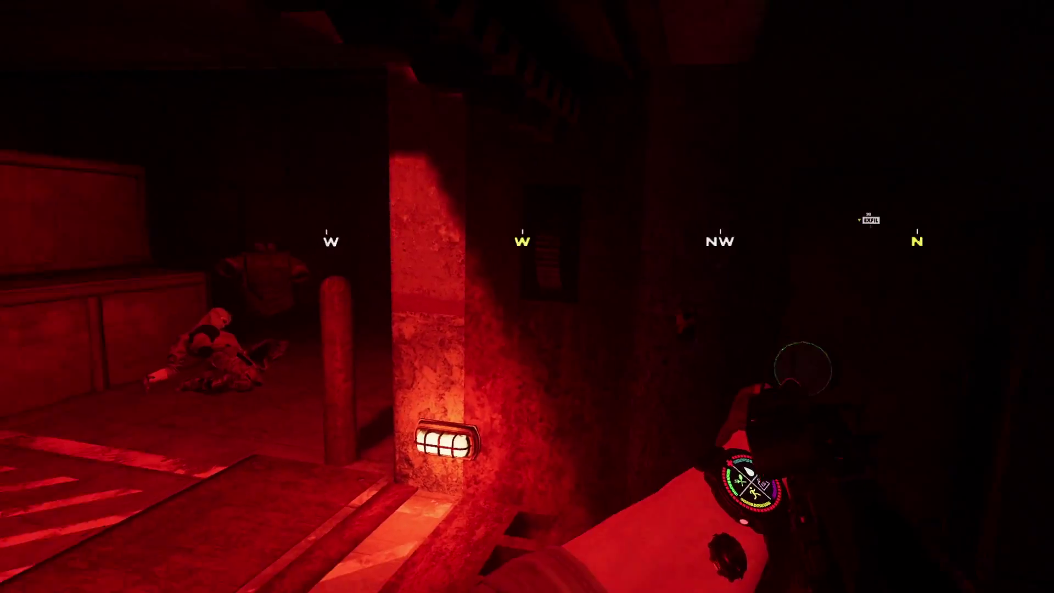
key(a)
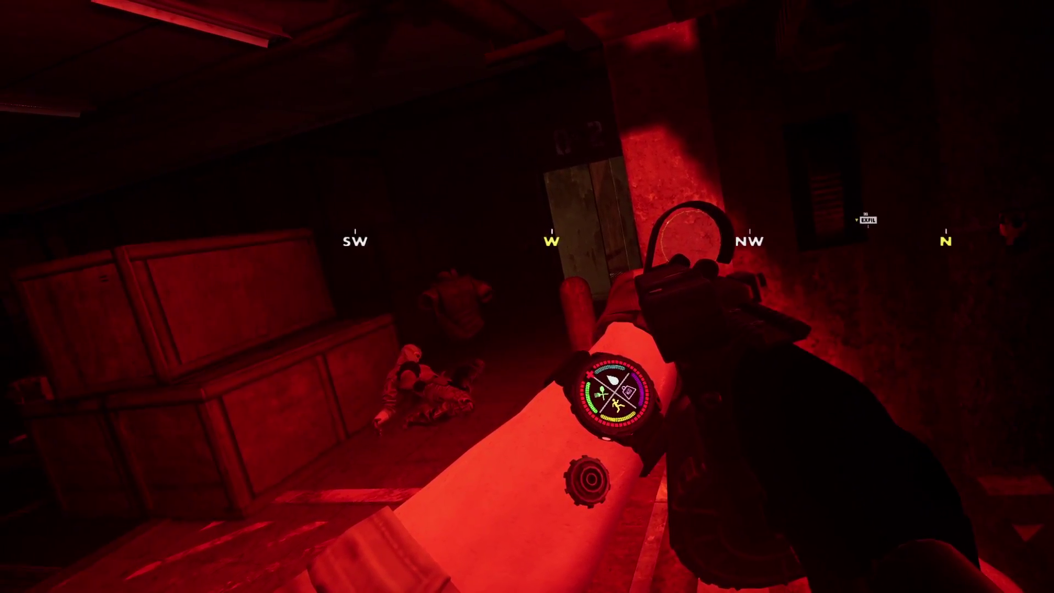
key(w)
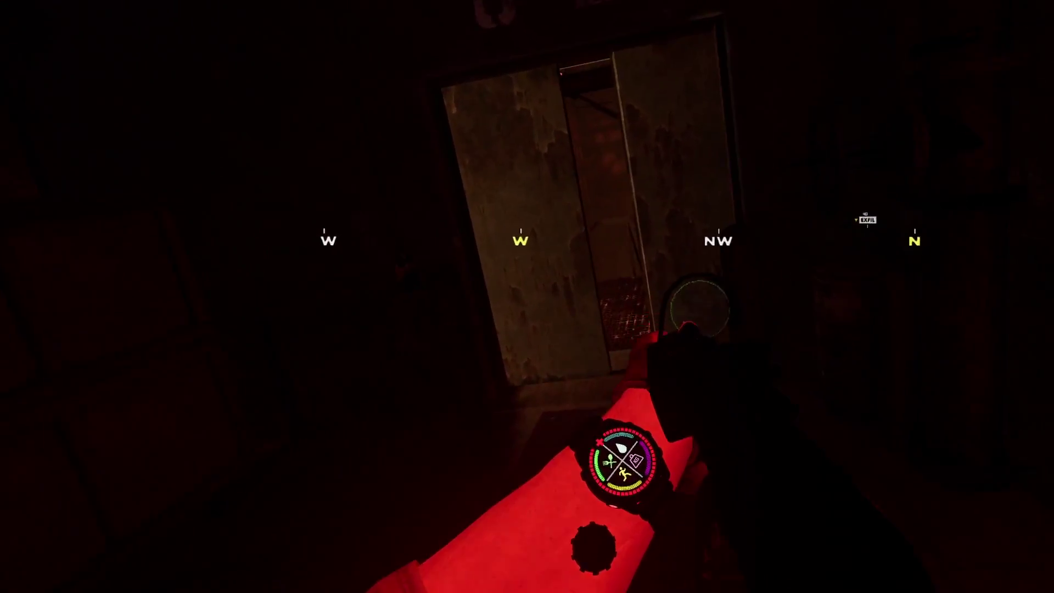
key(w)
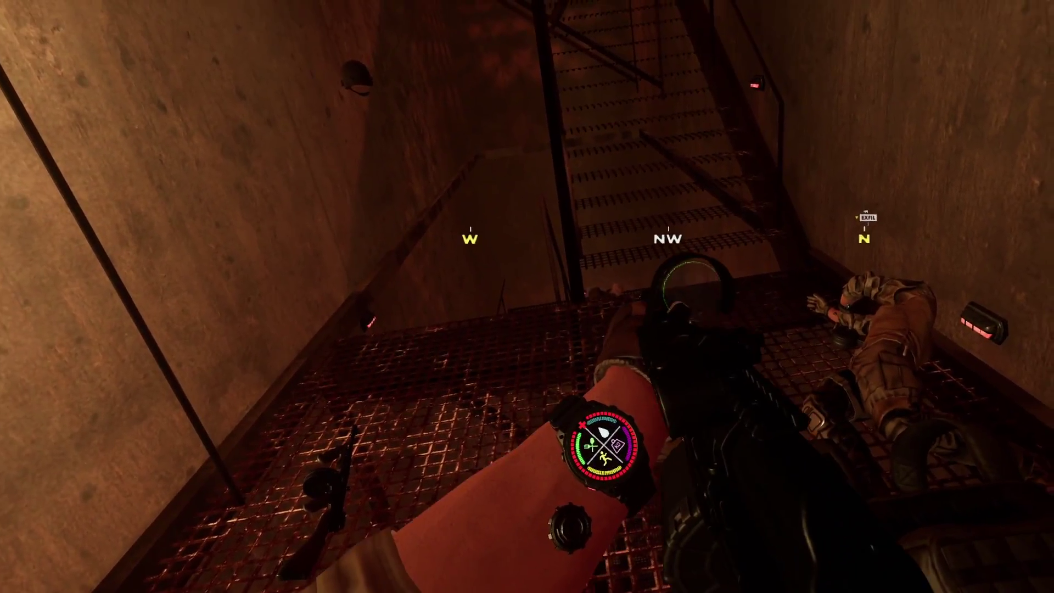
key(w)
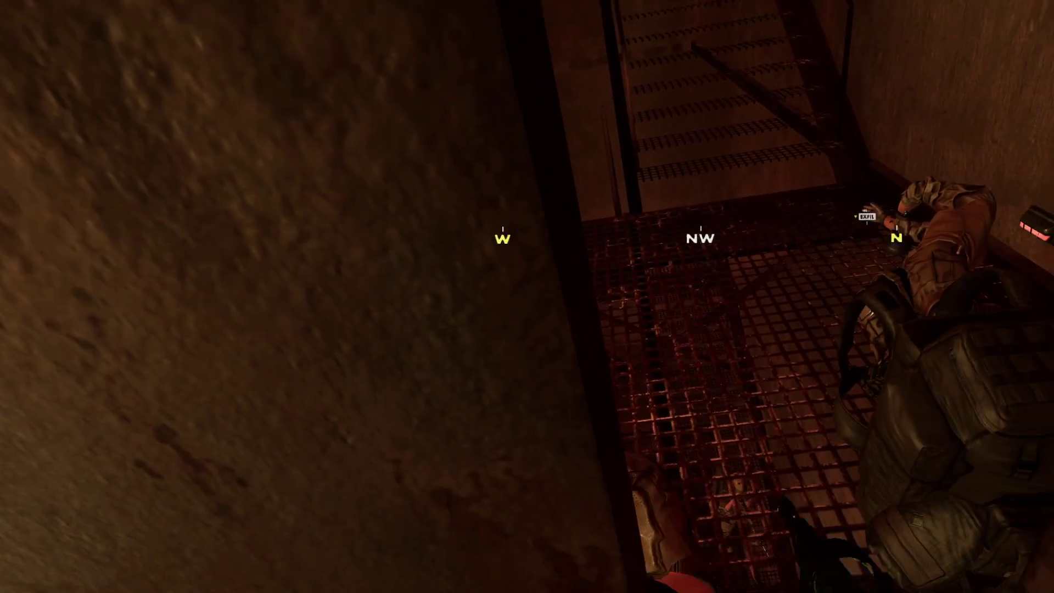
key(w)
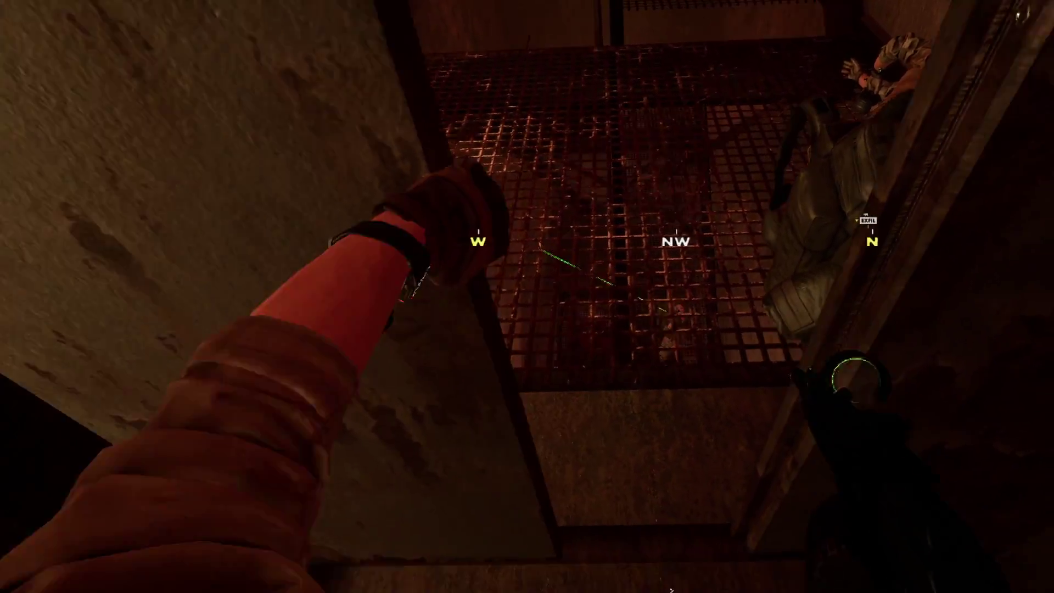
key(w)
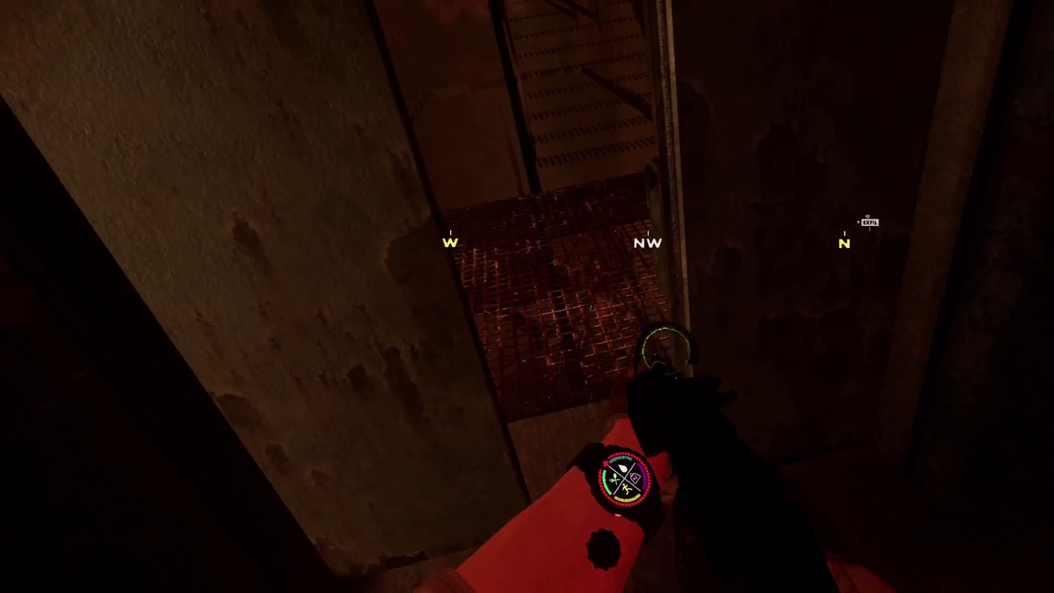
key(w)
key(w)
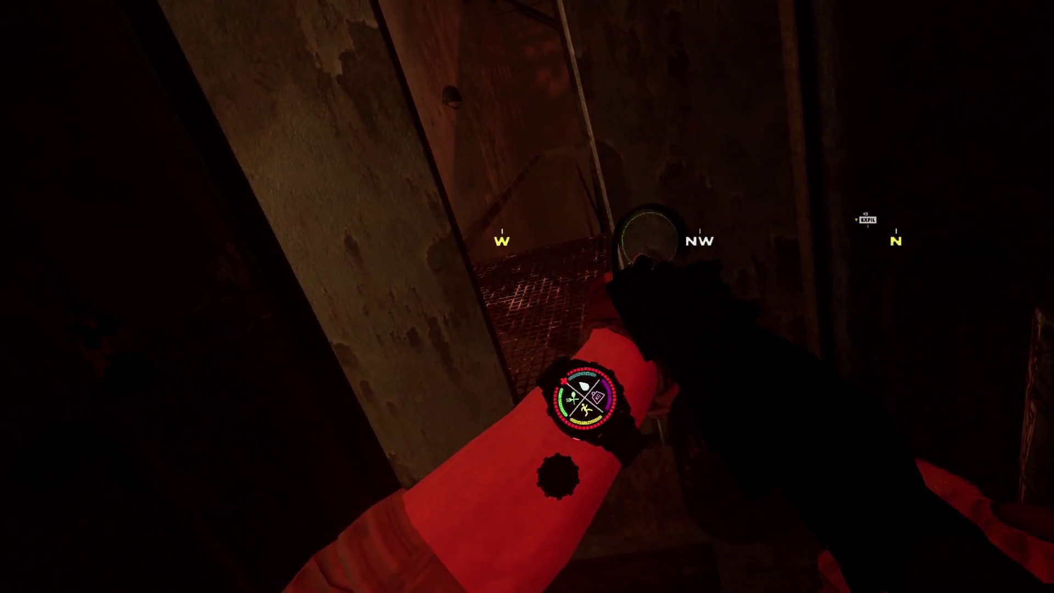
key(w)
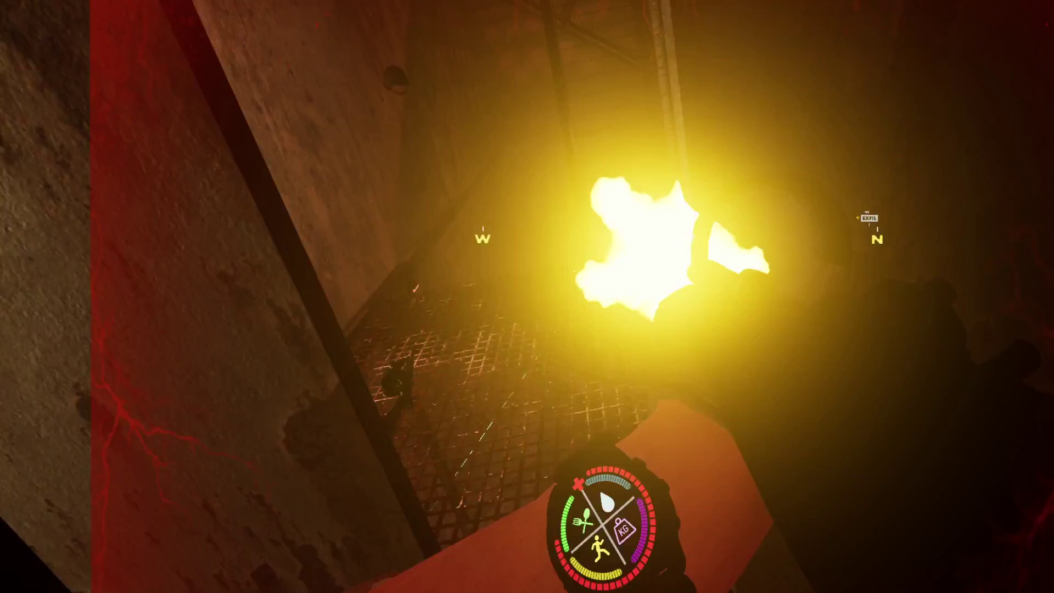
key(w)
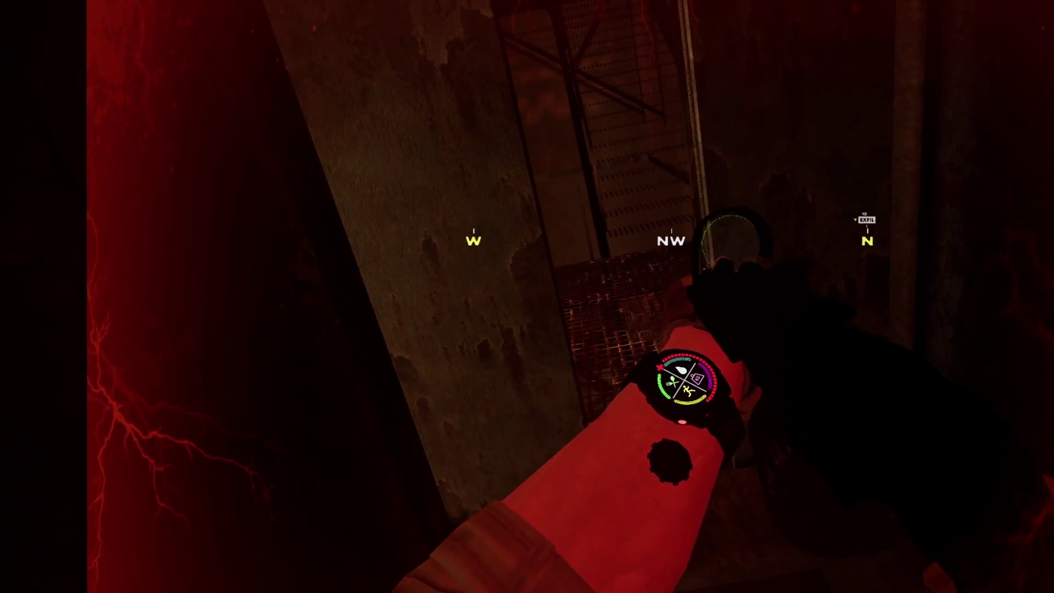
key(w)
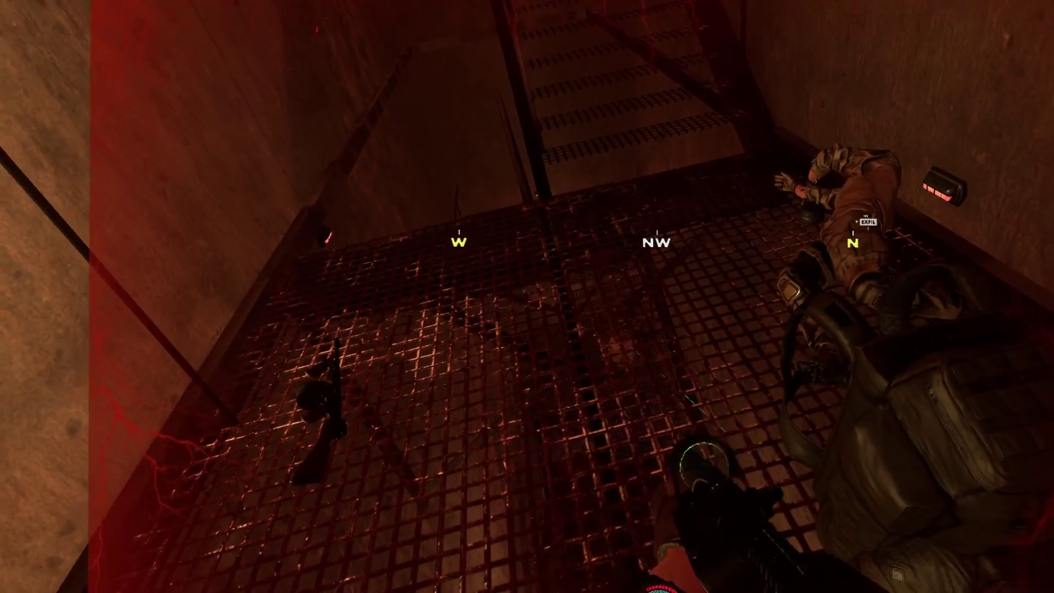
key(w)
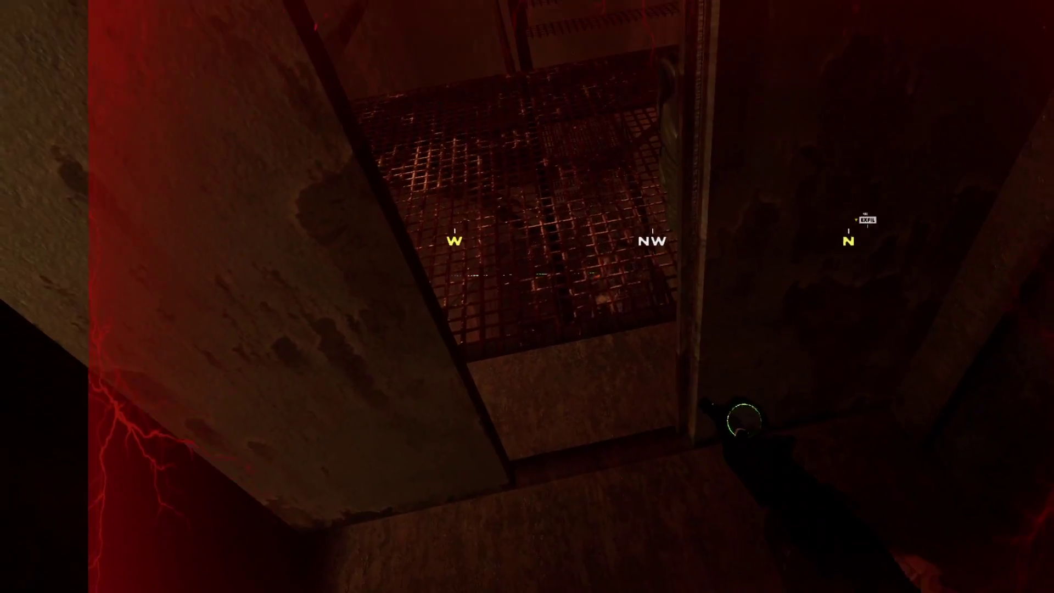
key(w)
key(Tab)
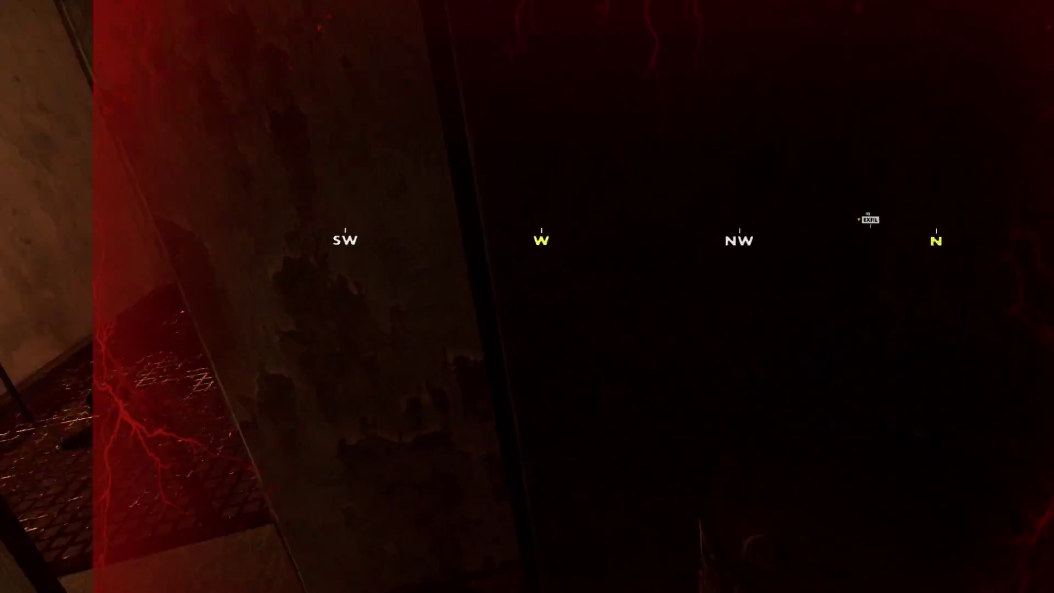
key(Tab)
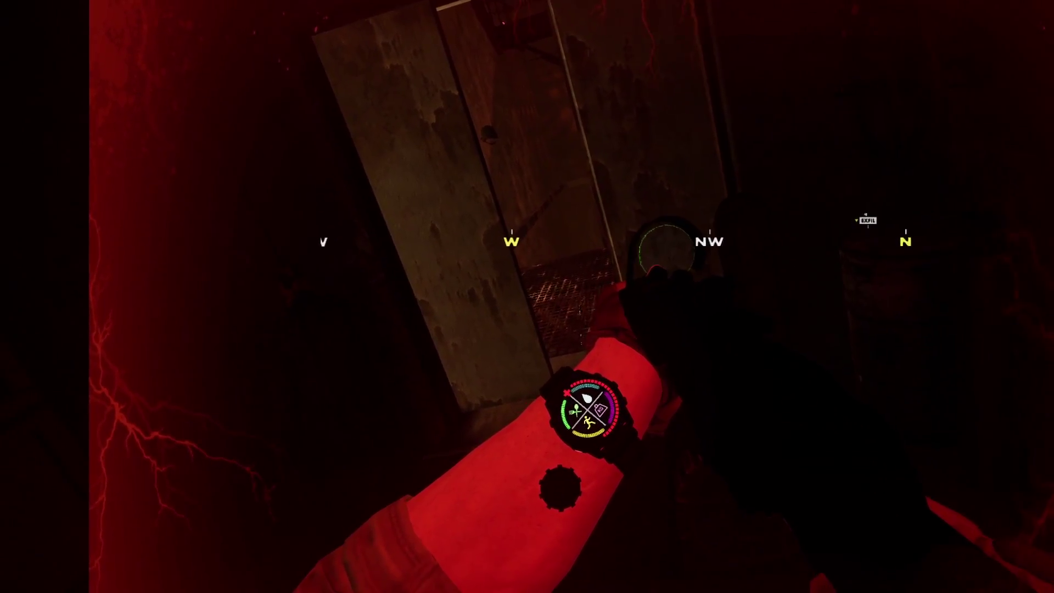
click(527, 297)
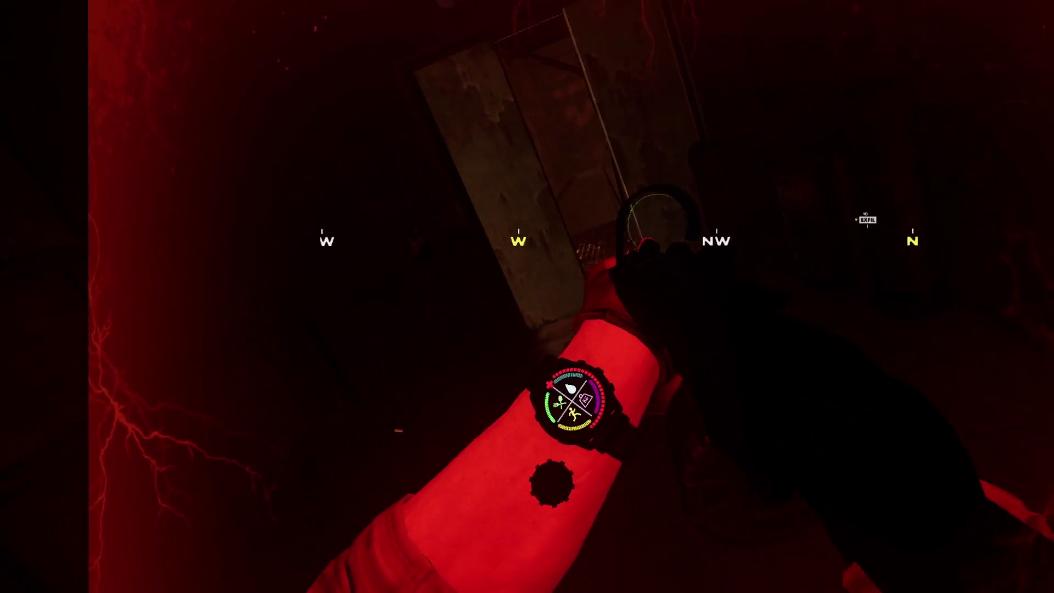
key(w)
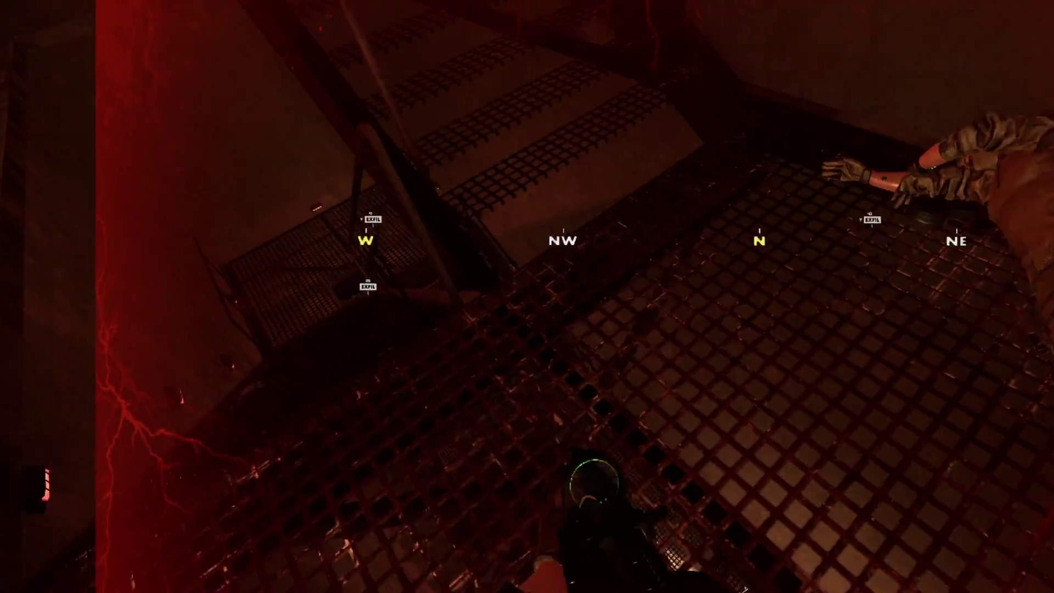
key(w)
key(w)
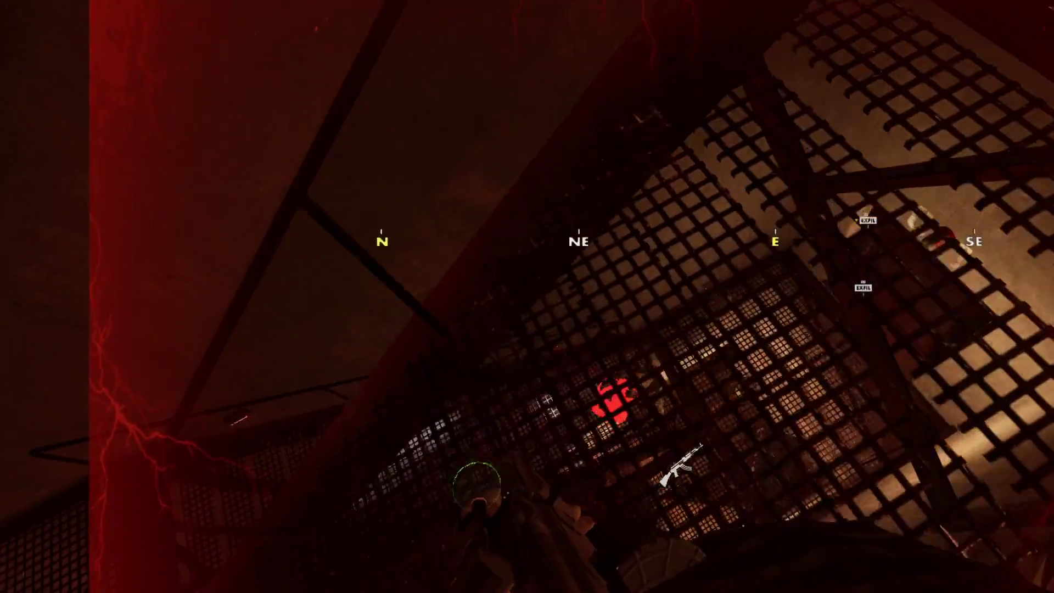
key(w)
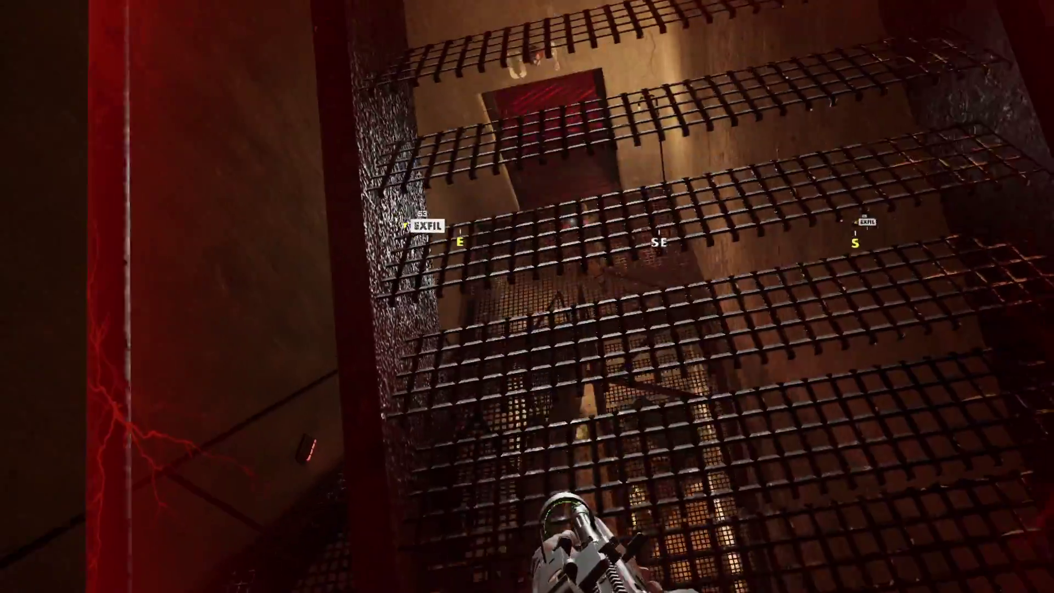
key(w)
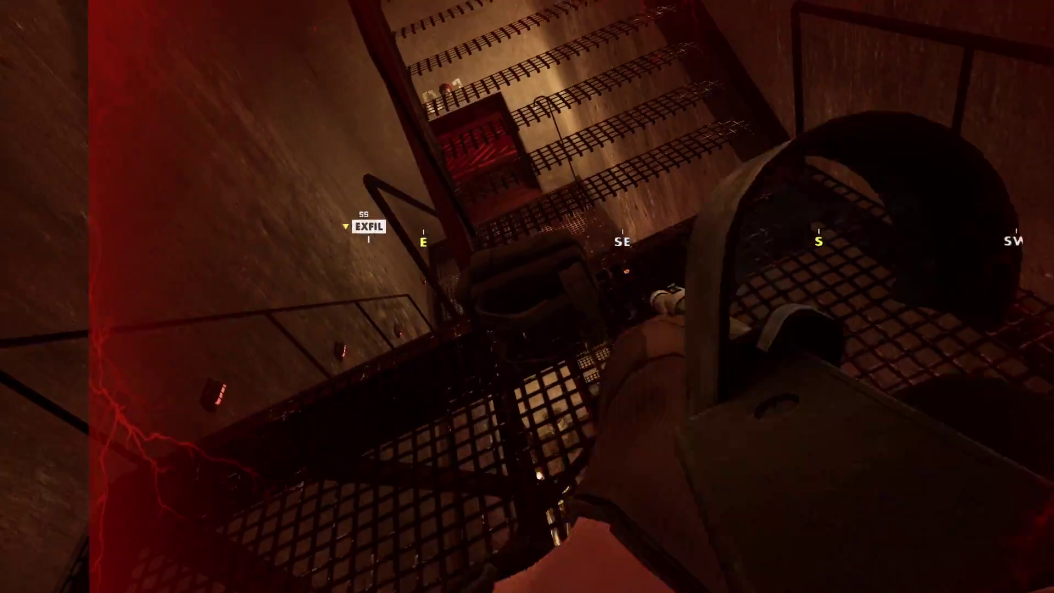
key(w)
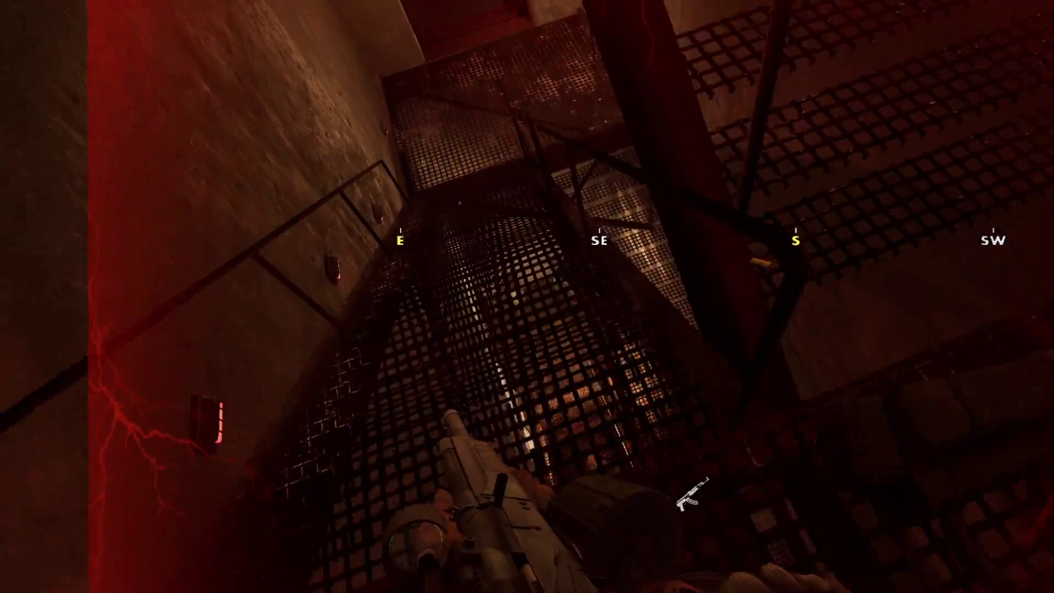
key(w)
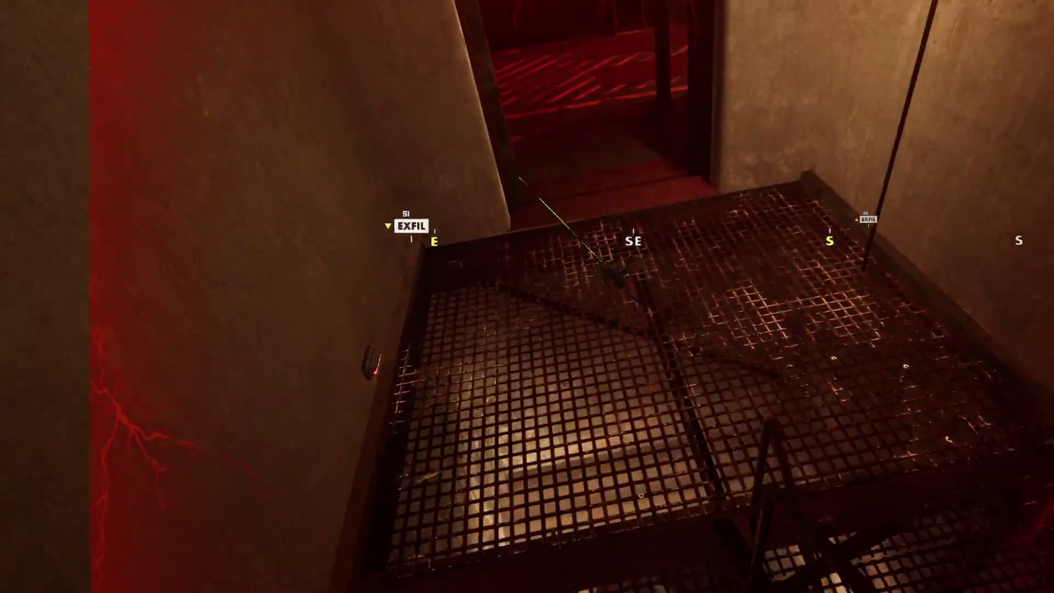
key(w)
key(w)
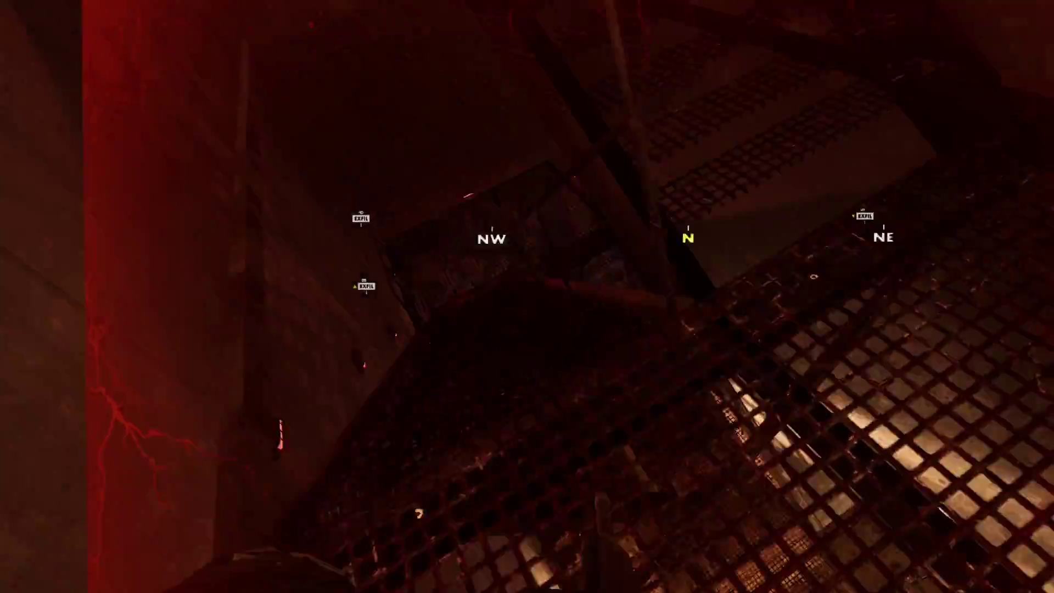
key(w)
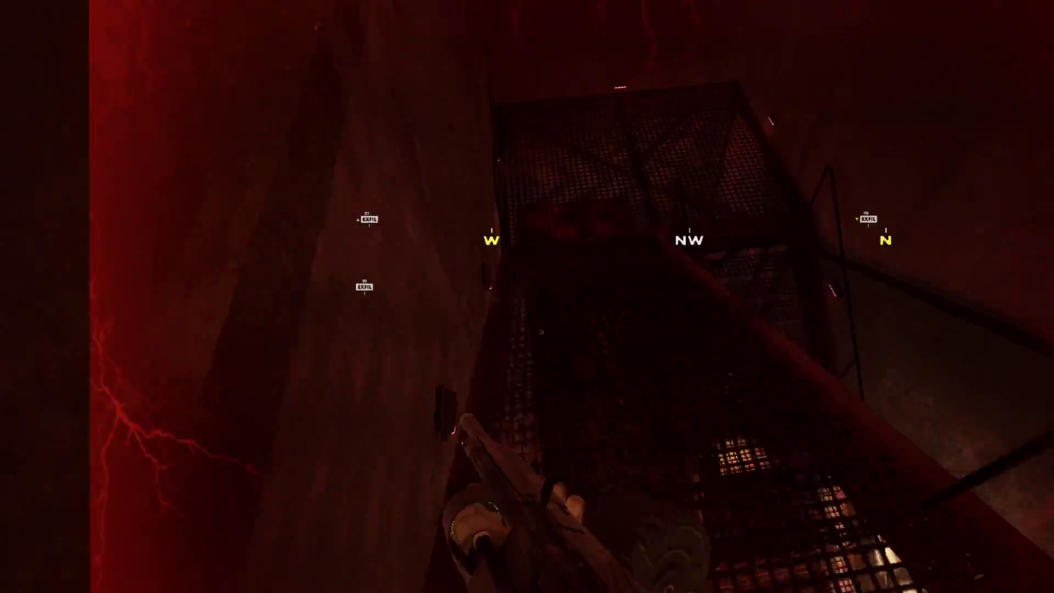
key(f)
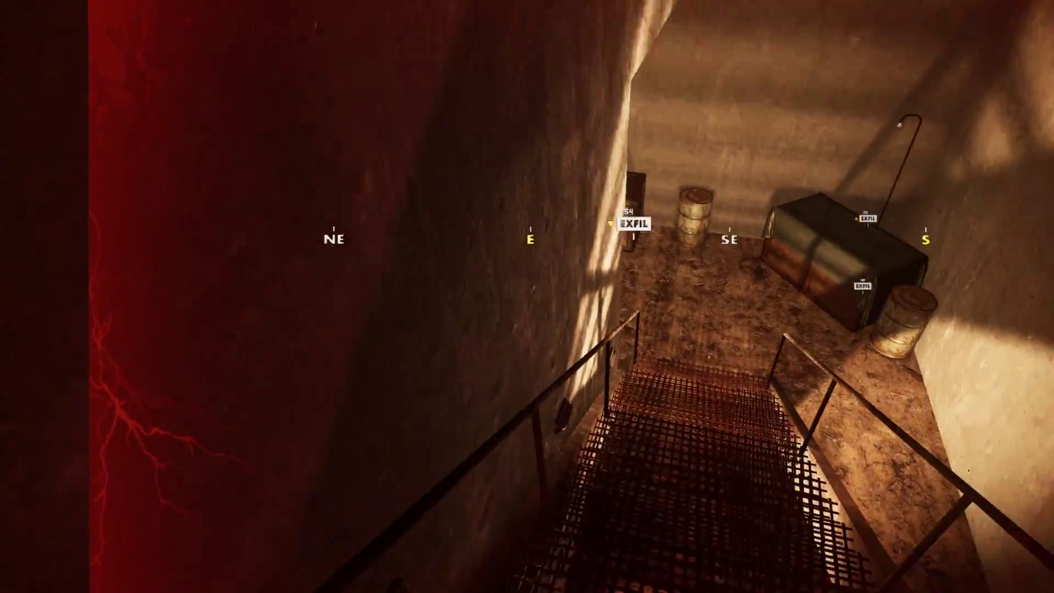
key(w)
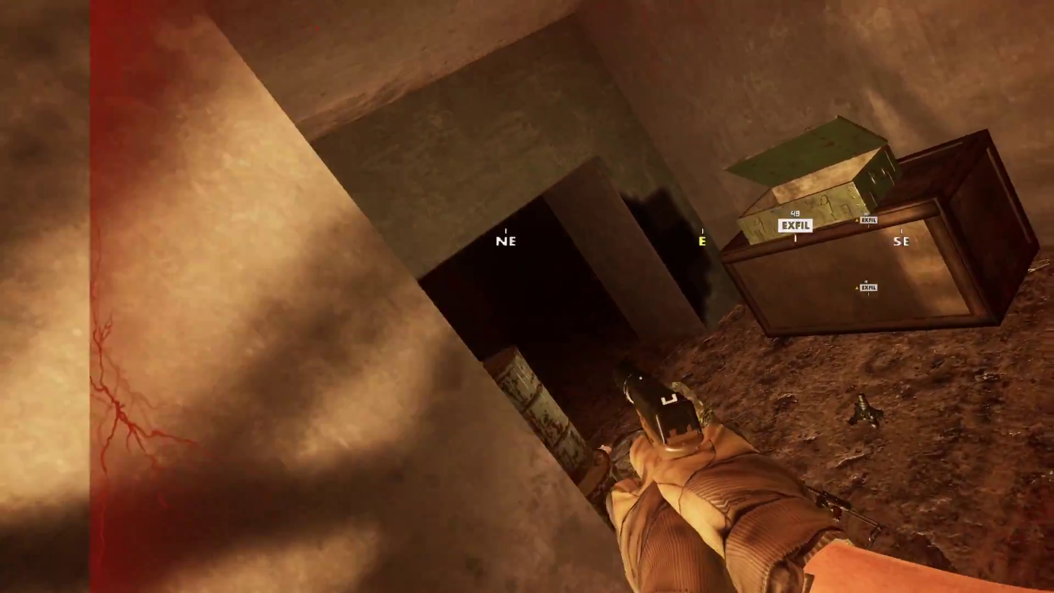
key(w)
key(w)
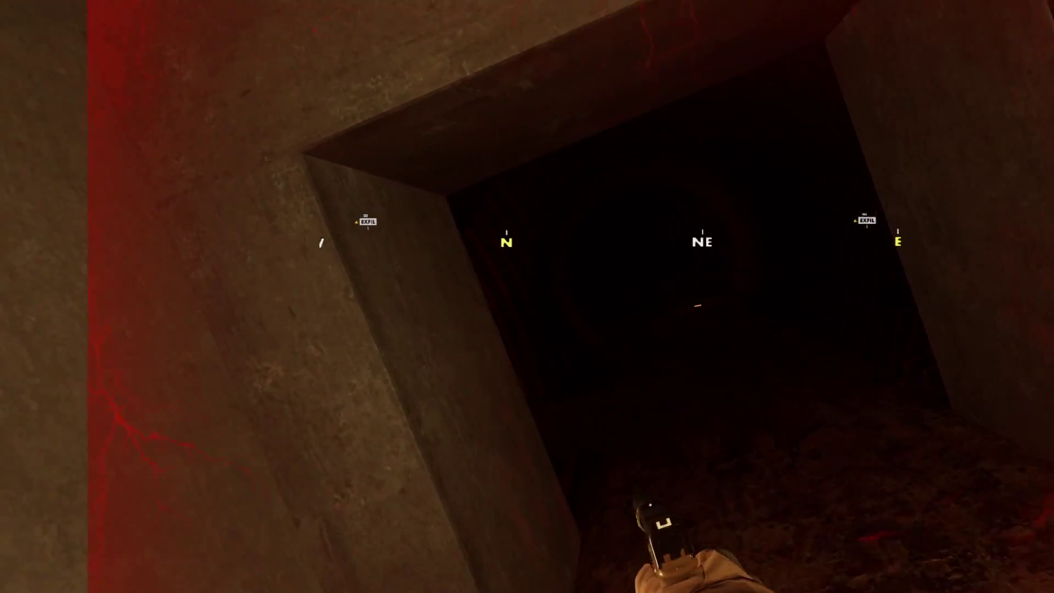